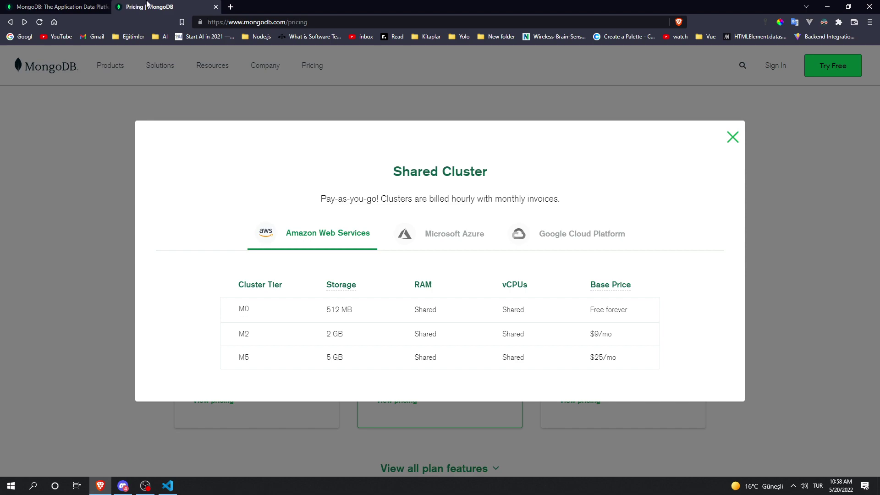
Step: Close the Shared Cluster pricing table listing M0 free, M2 $9/mo and M5 $25/mo
left_click(37, 295)
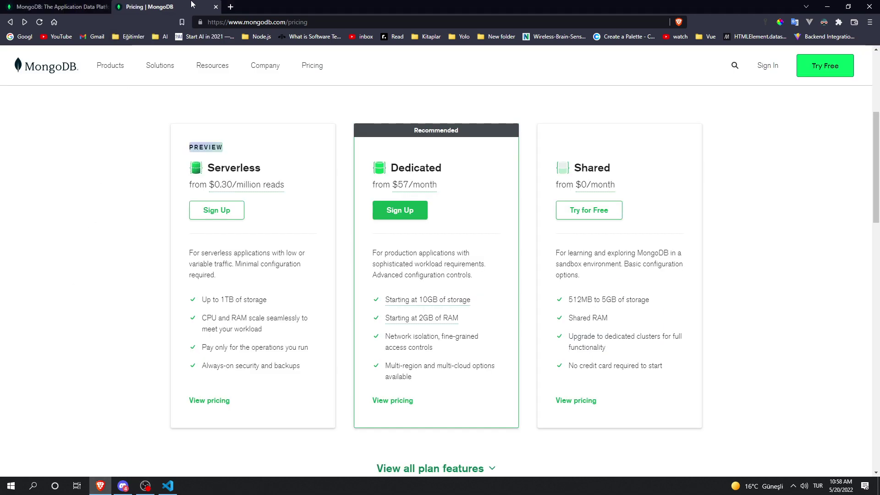
Step: Compare the Shared storage and Serverless $0.30/million-reads prices, then return to the homepage tab
left_click_drag(570, 296, 678, 291)
left_click(679, 291)
left_click_drag(300, 249, 189, 251)
left_click_drag(291, 186, 209, 187)
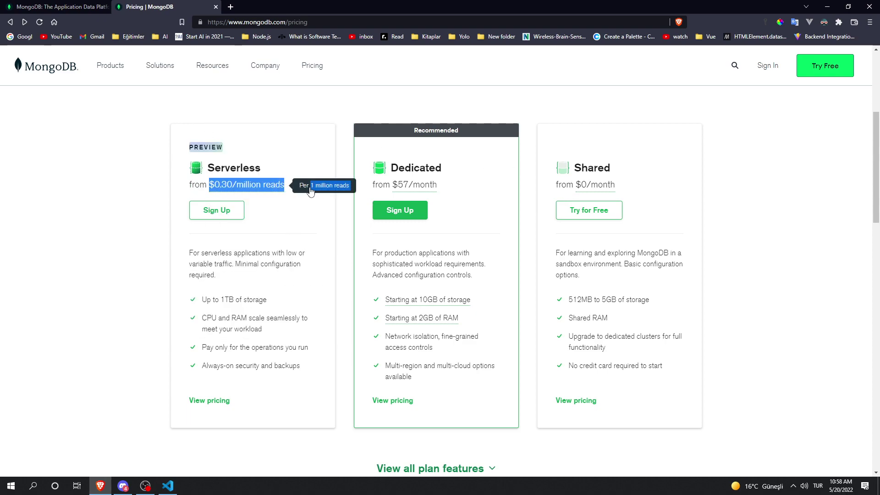
left_click(288, 156)
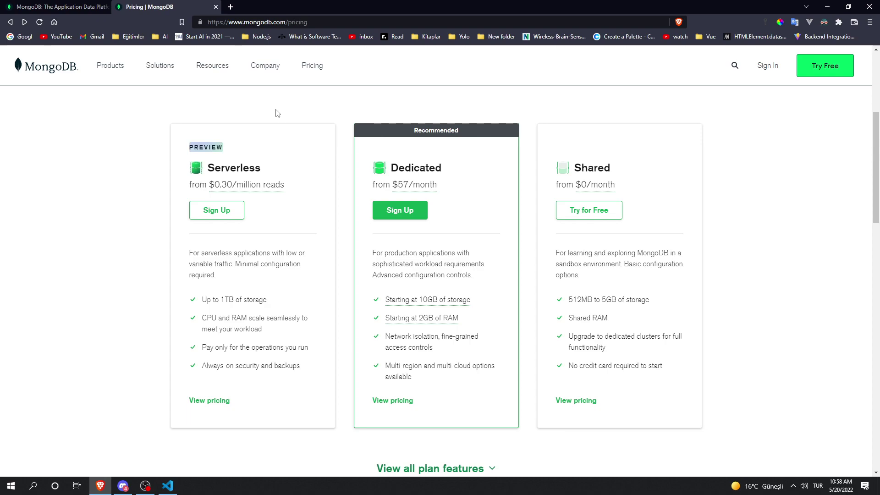
key("ctrl+shift+Tab")
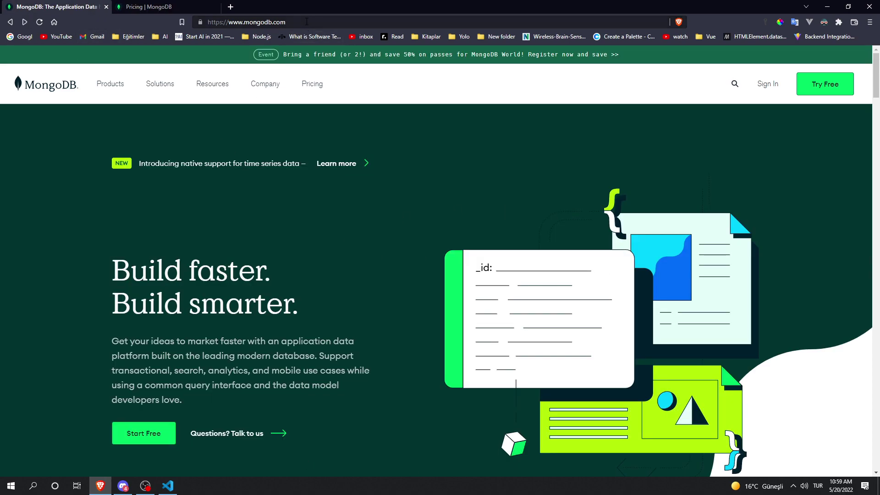
Step: Sign in to the MongoDB account and scroll through the shared cluster creation options
left_click(198, 19)
left_click(765, 87)
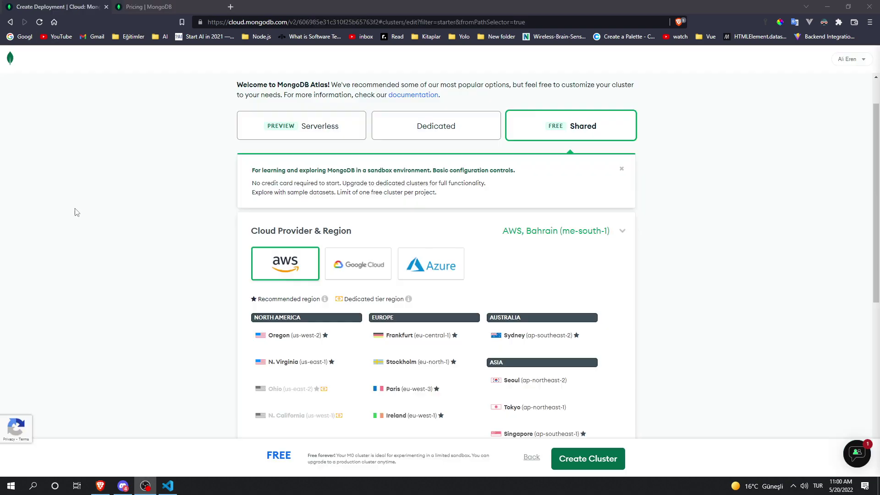
scroll(181, 199, "down", 2)
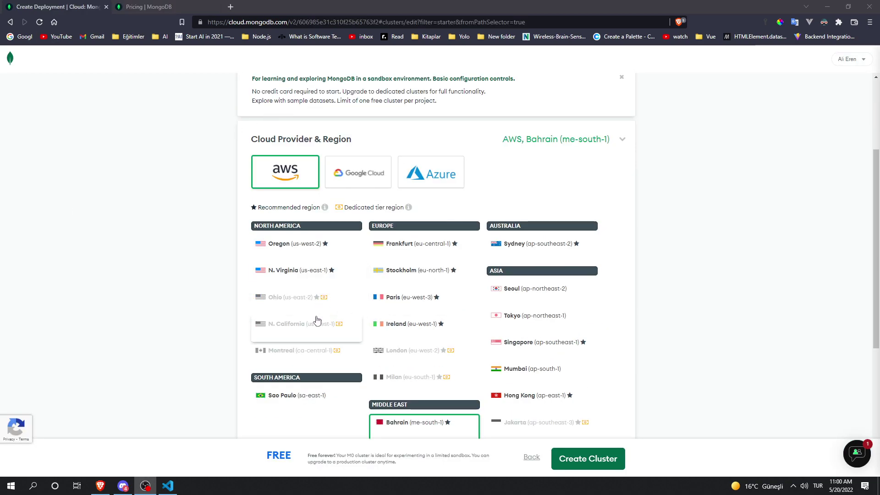
scroll(348, 275, "down", 2)
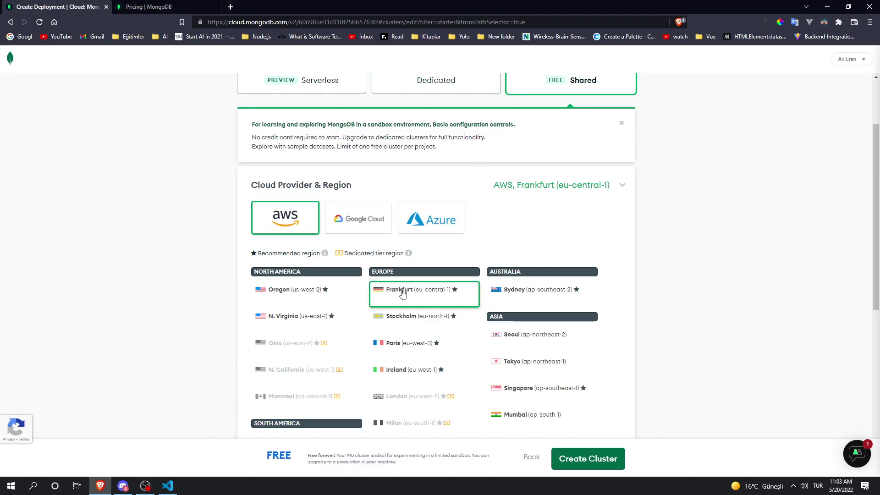
scroll(394, 289, "down", 2)
scroll(393, 283, "down", 4)
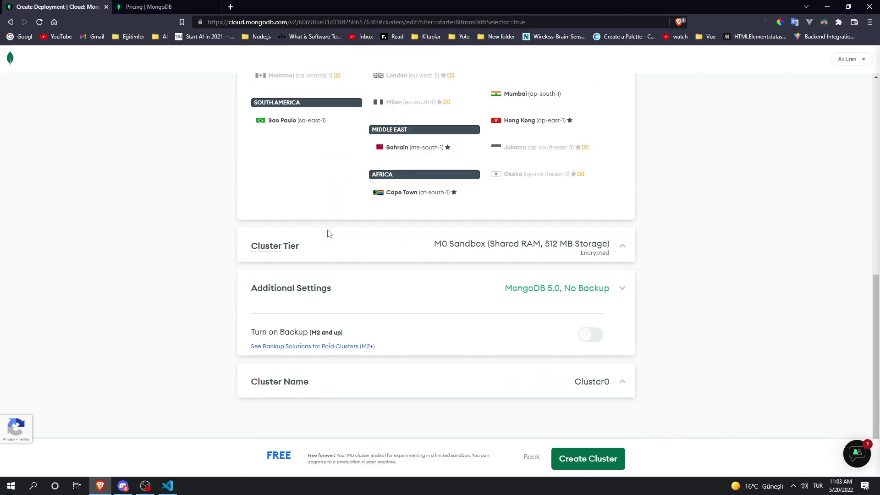
Step: Review the M0 Sandbox Cluster Tier and Additional Settings (MongoDB 5.0, no backup)
left_click(281, 256)
scroll(321, 256, "down", 2)
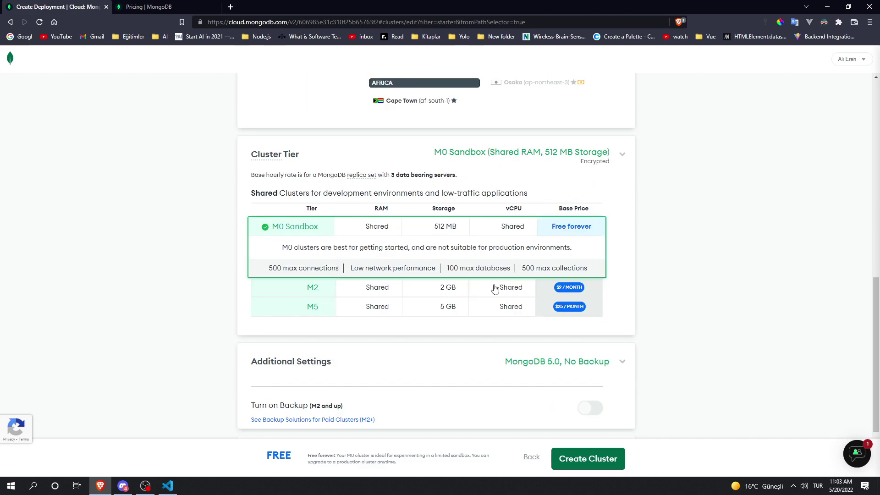
left_click(300, 156)
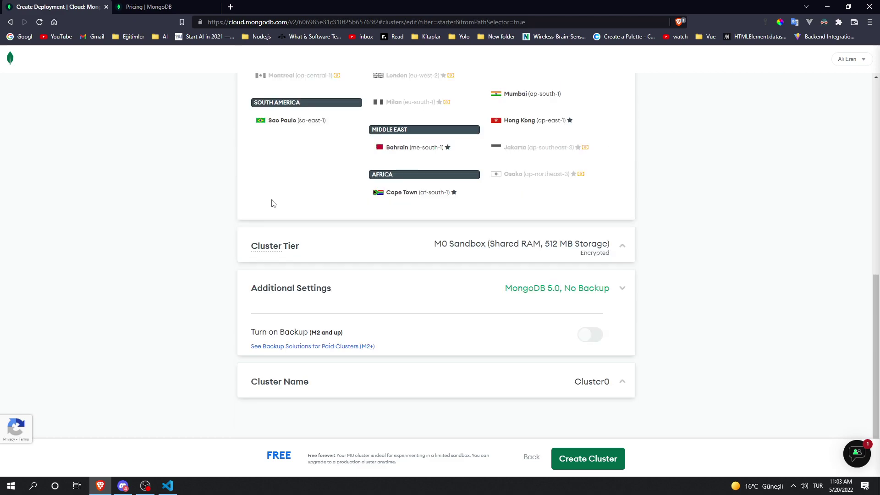
left_click(322, 290)
left_click(484, 342)
left_click(305, 300)
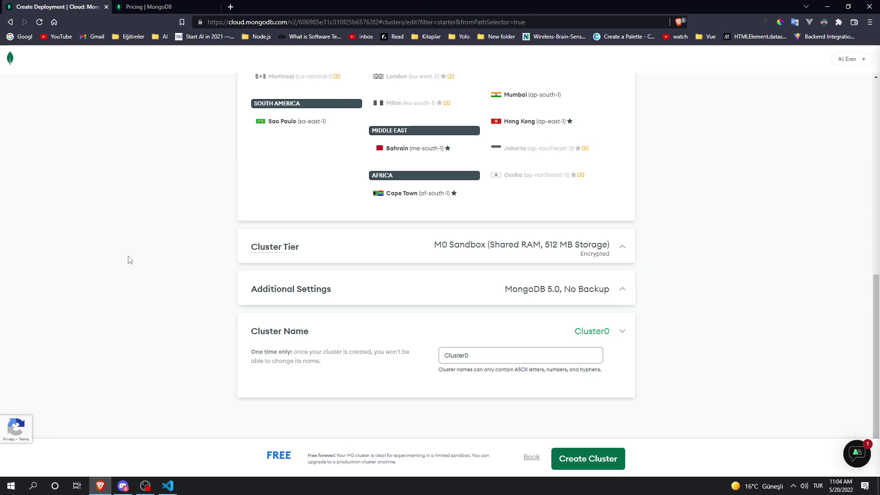
Step: Keep the cluster name Cluster0 and create the free cluster
double_click(487, 355)
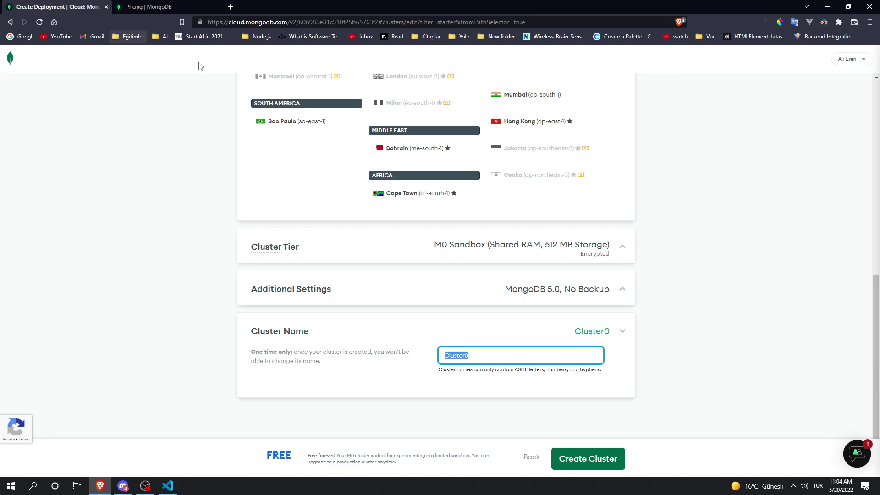
left_click(517, 393)
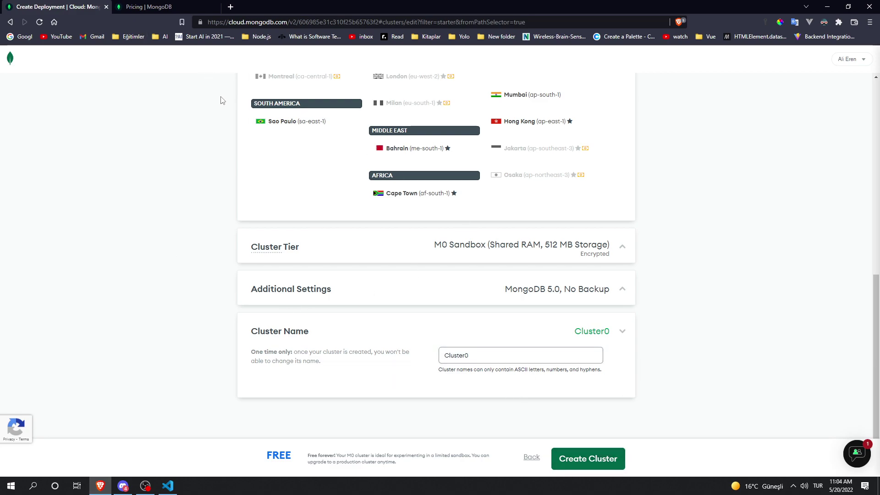
left_click(596, 459)
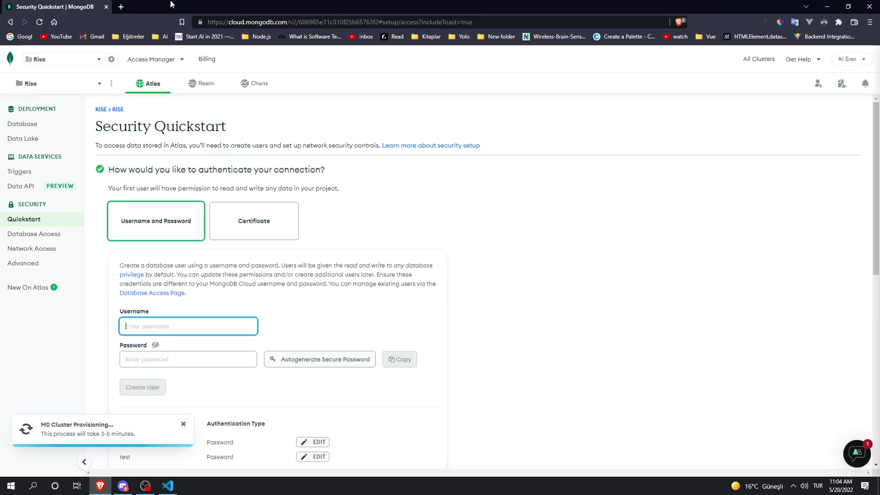
Step: Create database user test2 with a password, revealing the password before saving
scroll(383, 226, "down", 2)
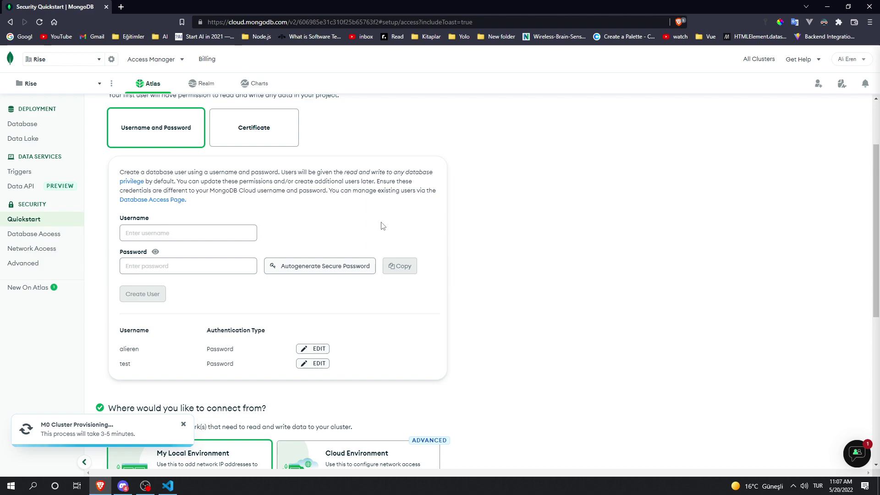
left_click(235, 229)
type("test2")
key("Tab")
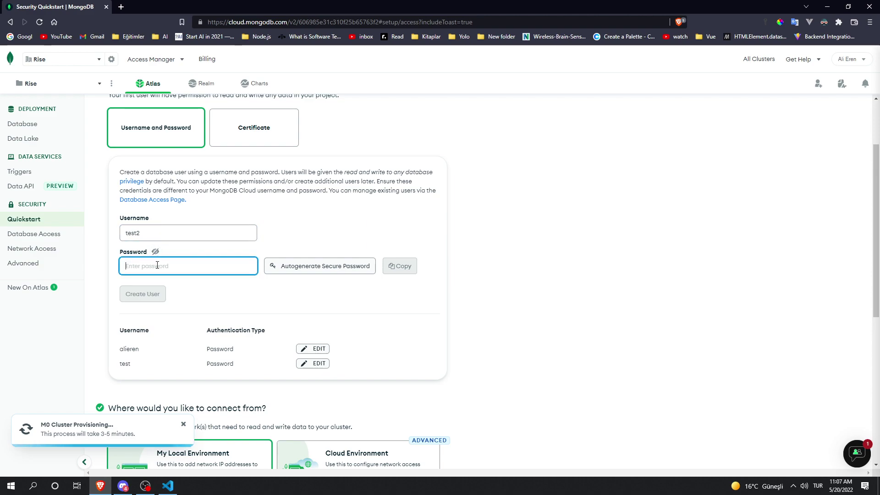
type("12345")
left_click(156, 253)
key("shift+Tab")
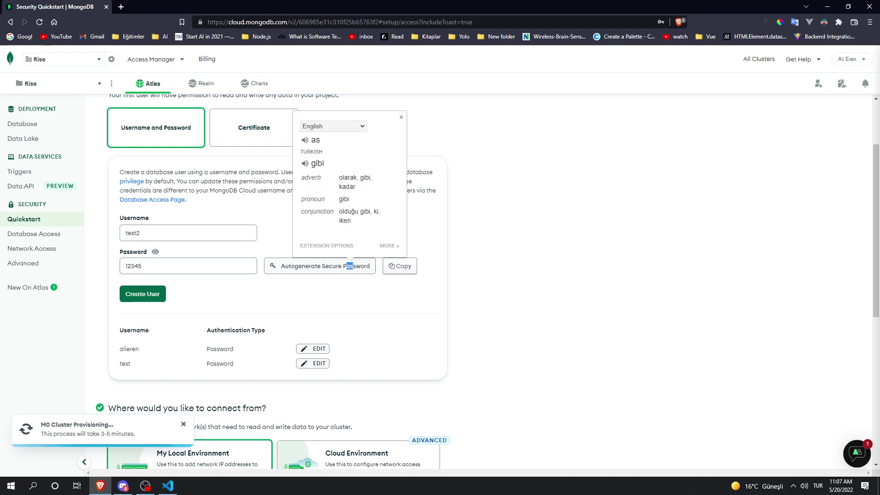
left_click(161, 294)
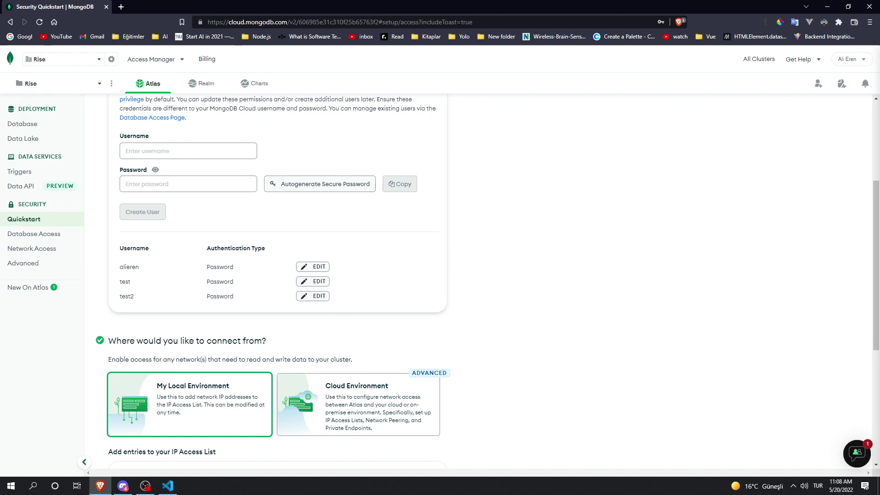
Step: Start an IP address in the access list field, then clear it again
scroll(507, 298, "down", 3)
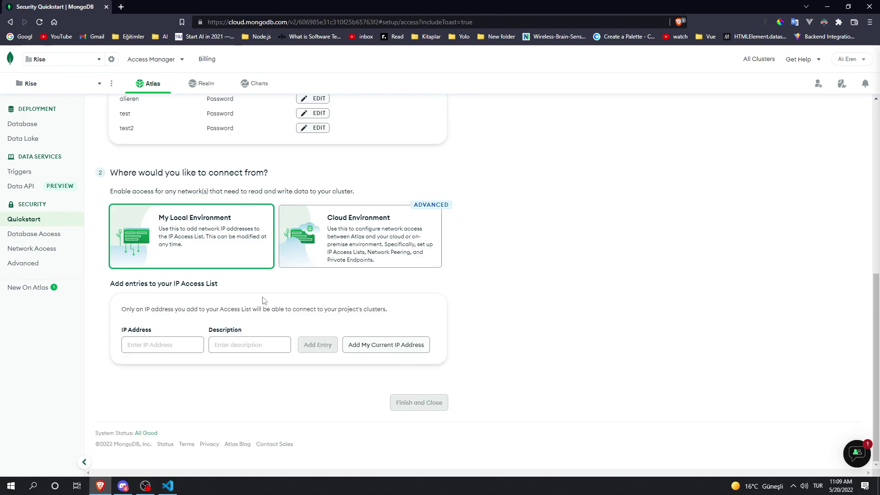
mouse_move(235, 290)
left_mouse_down()
mouse_move(115, 203)
mouse_move(170, 284)
mouse_move(152, 215)
mouse_move(224, 281)
left_mouse_up()
right_click(224, 282)
key("Escape")
key("alt+Tab")
left_click(137, 342)
type("25.189.92.65")
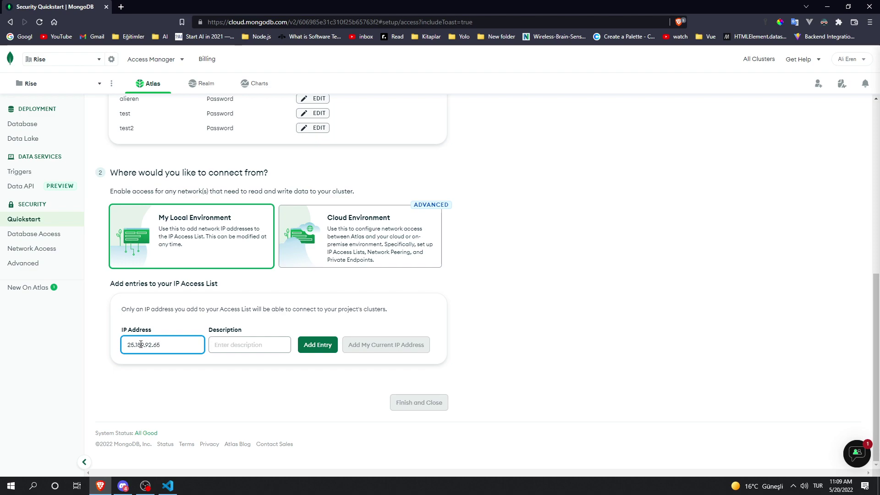
left_click_drag(162, 345, 102, 348)
left_click(141, 363)
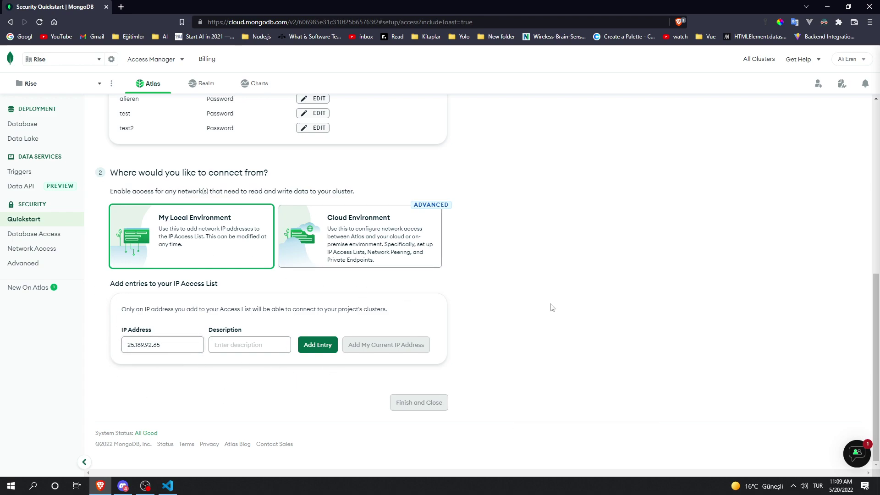
left_click(188, 344)
key("ctrl+a")
key("BackSpace")
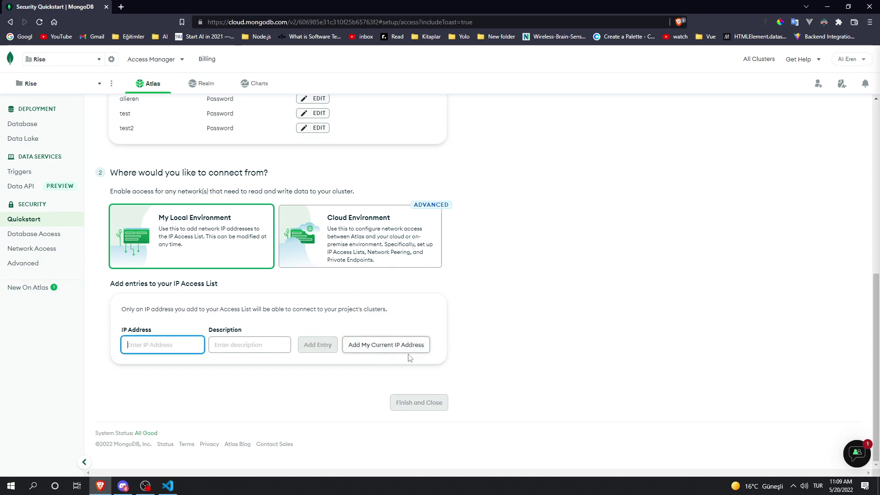
left_click(397, 359)
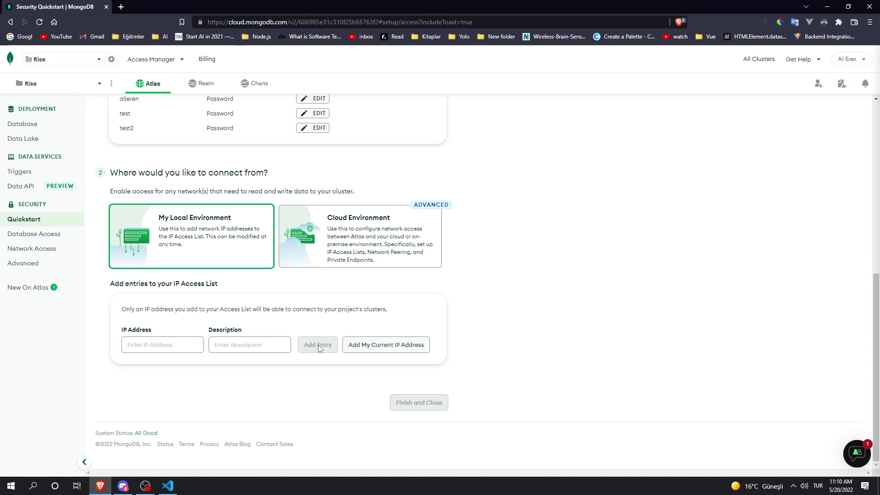
Step: Enter 0.0.0.0 in the IP Address field, then delete it
left_click(173, 344)
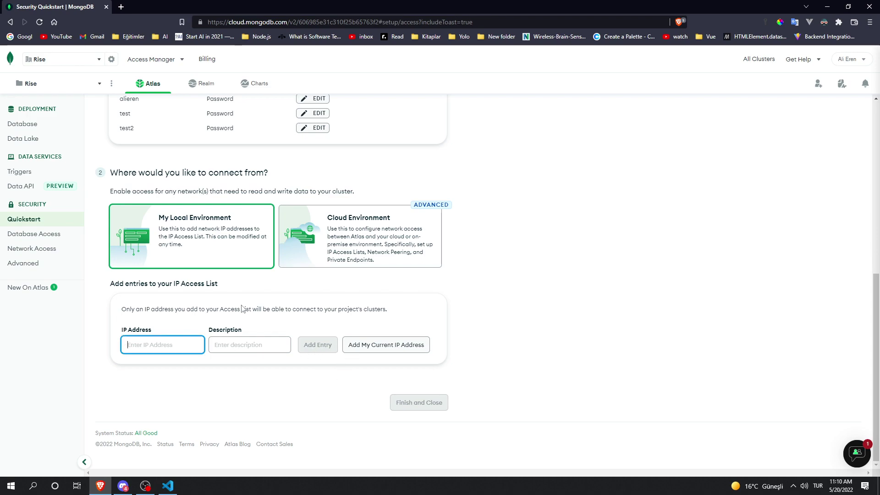
type("9")
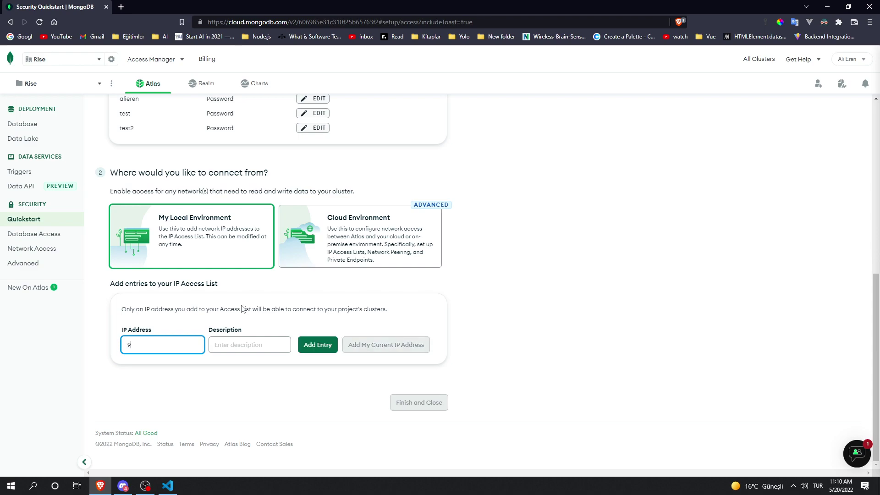
key("BackSpace")
type("0.0.0.0")
left_click_drag(250, 330, 193, 333)
left_click(263, 322)
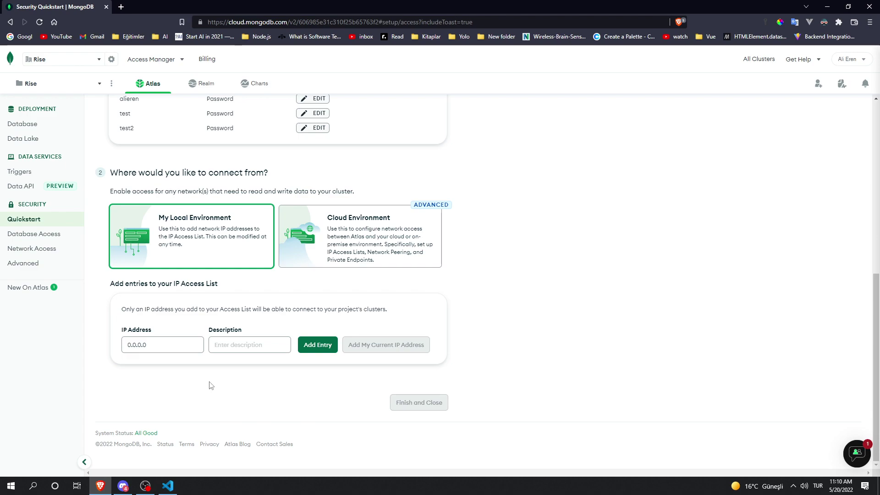
right_click(454, 302)
left_click(433, 290)
triple_click(137, 345)
key("BackSpace")
left_click(221, 384)
Step: Add 15.152.15.15/32 as an entry in the IP access list
left_click(143, 345)
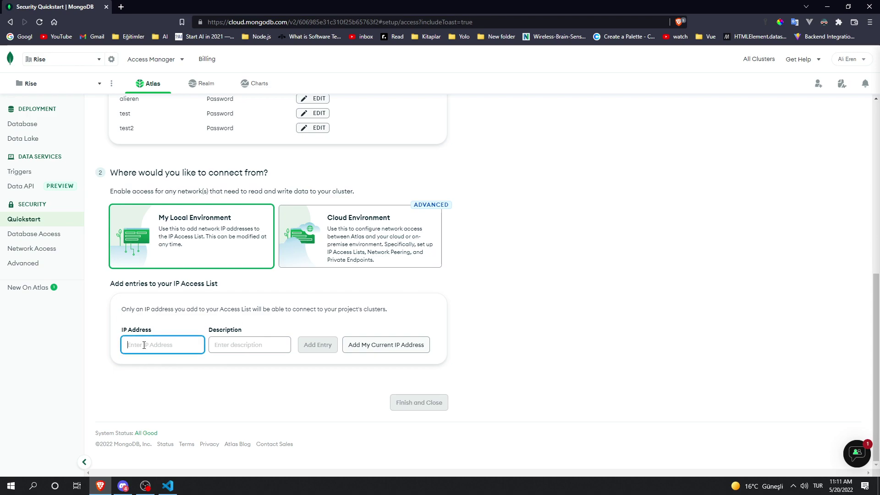
type("15.152.15.15")
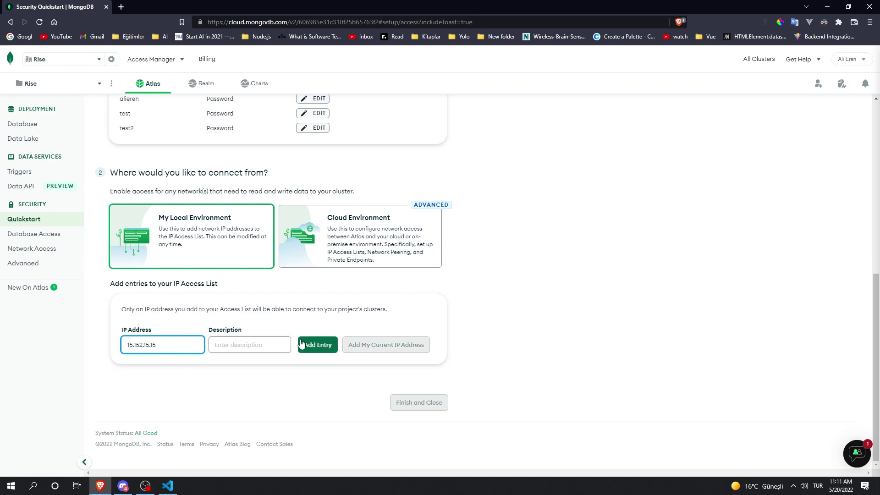
left_click(302, 344)
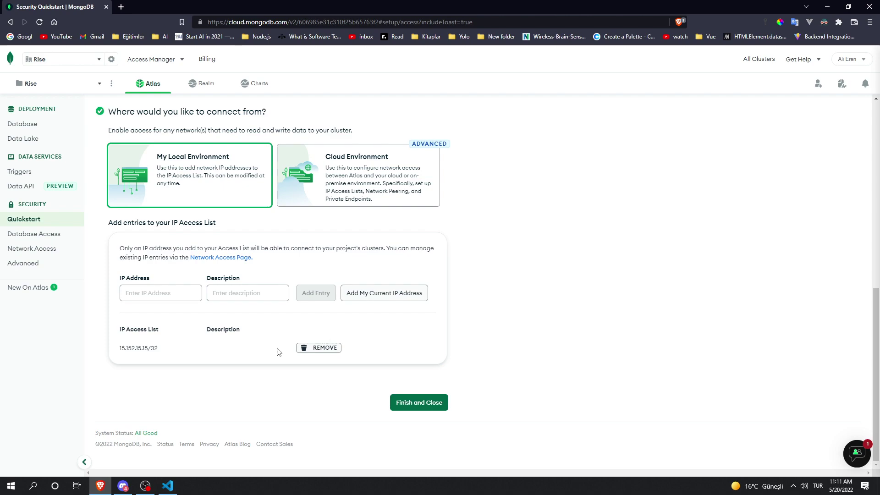
left_click_drag(174, 349, 115, 349)
left_click(191, 350)
Step: Finish and close the quickstart, view Network Access and Database Access, then open Database
left_click(409, 405)
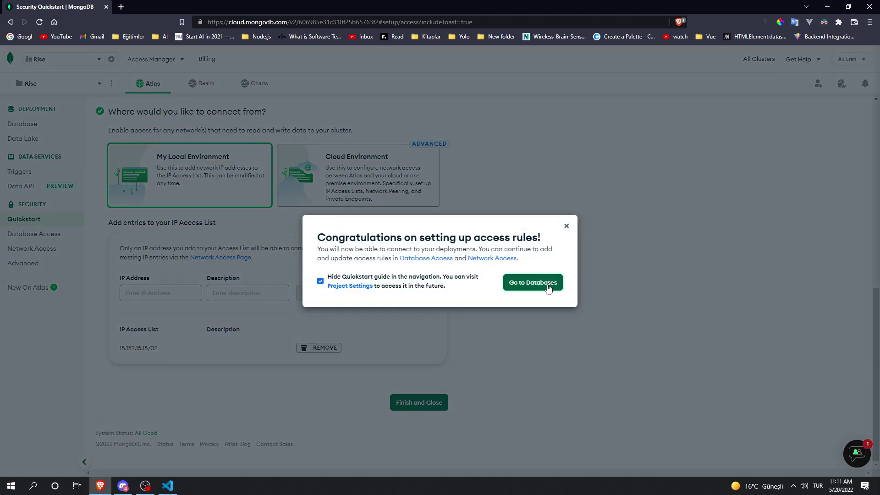
left_click(548, 285)
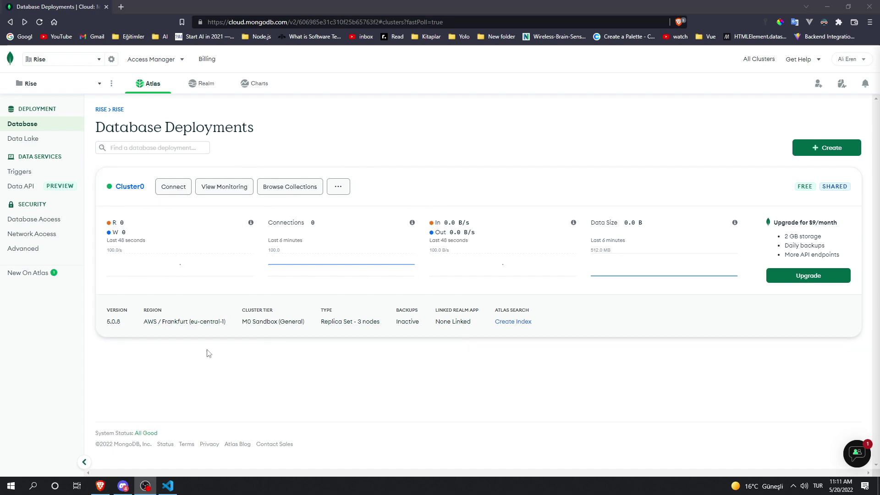
left_click(47, 235)
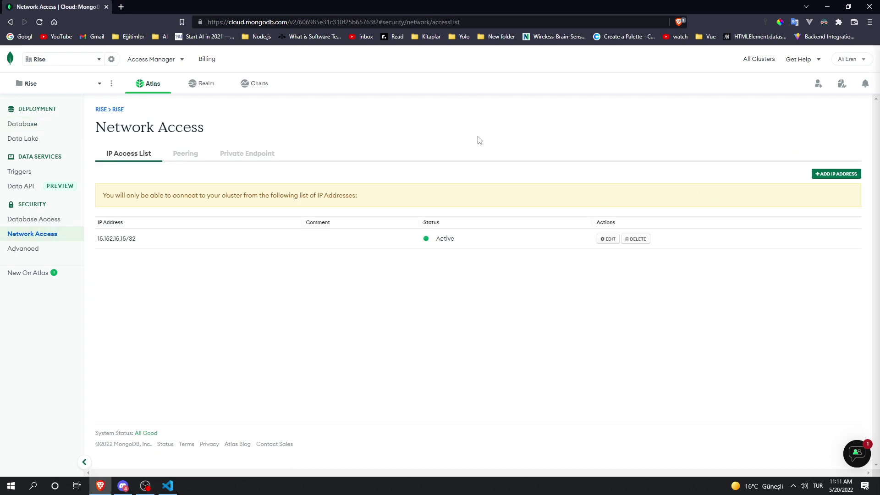
left_click(51, 220)
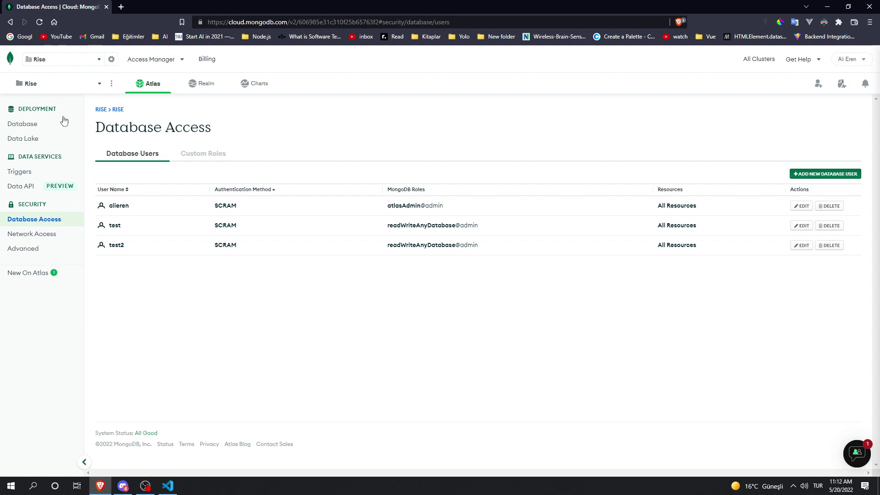
left_click(26, 126)
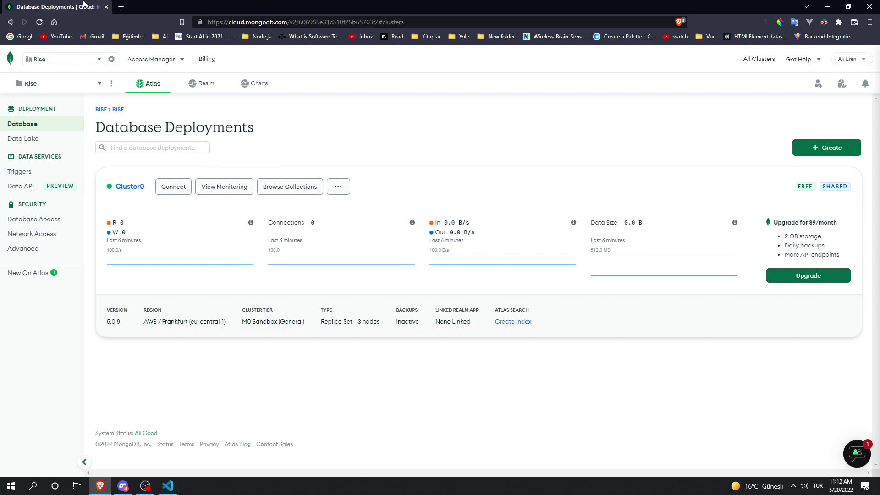
left_click(229, 188)
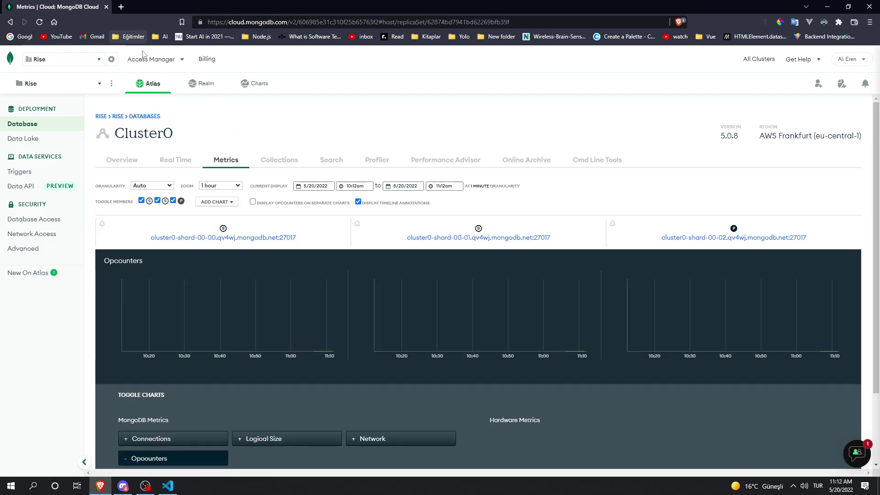
scroll(301, 213, "down", 1)
scroll(418, 146, "down", 1)
scroll(393, 156, "up", 2)
scroll(264, 392, "down", 2)
left_click(182, 361)
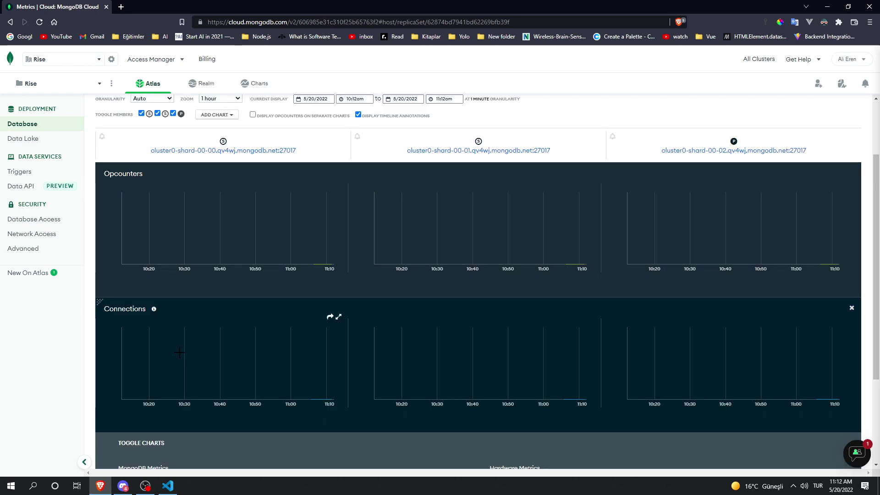
scroll(294, 398, "down", 2)
left_click(301, 395)
scroll(392, 364, "down", 4)
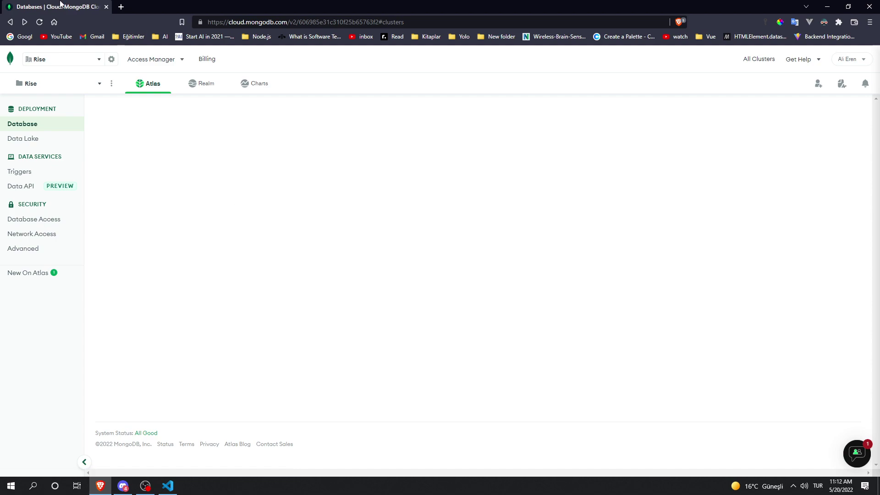
left_click(297, 192)
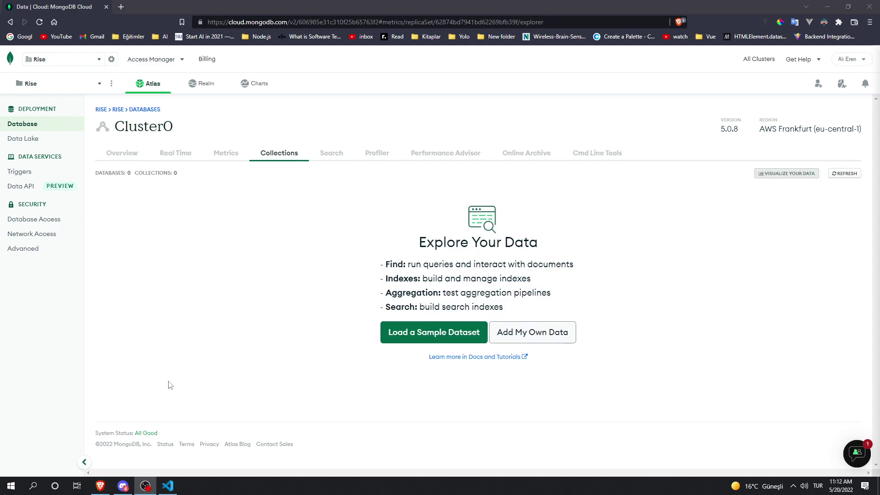
left_click(281, 311)
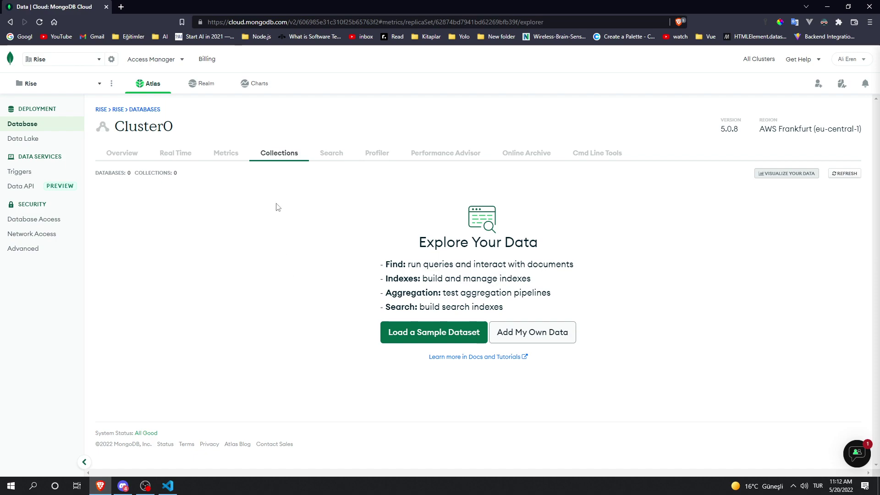
key("alt+Left")
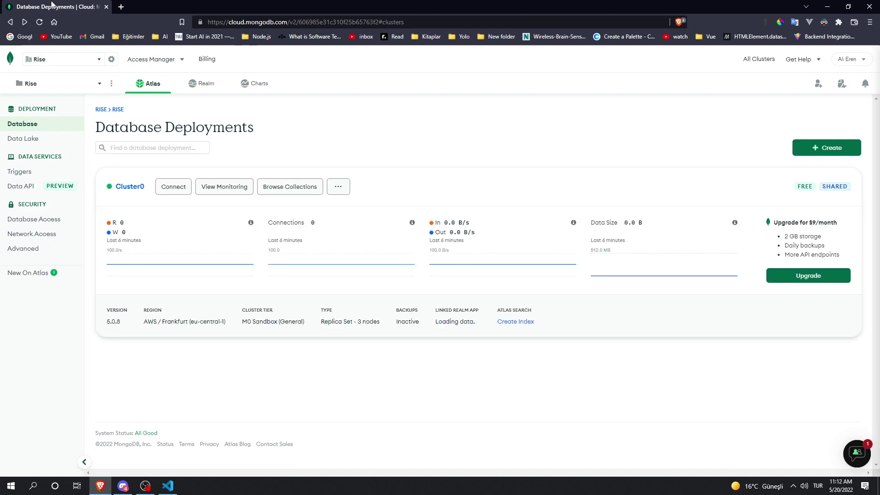
Step: Look over Cluster0's Edit Configuration page, then go back and open Cluster0's Connect dialog
left_click(338, 187)
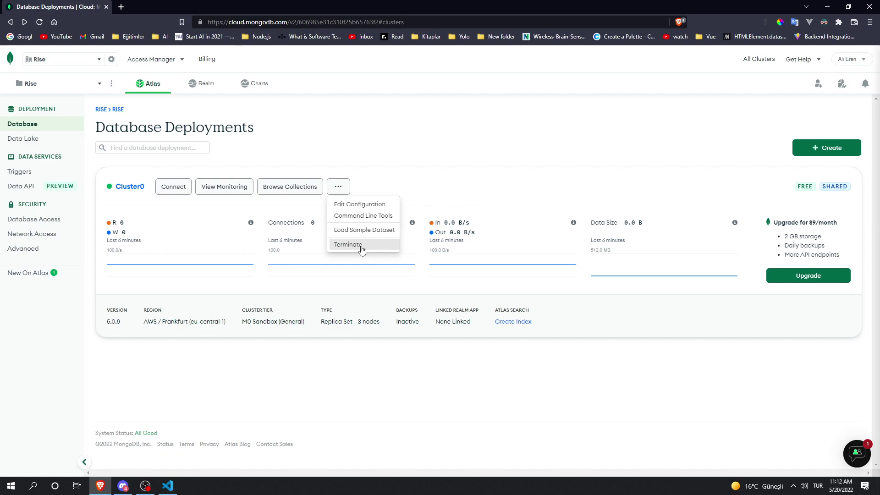
key("alt+Tab")
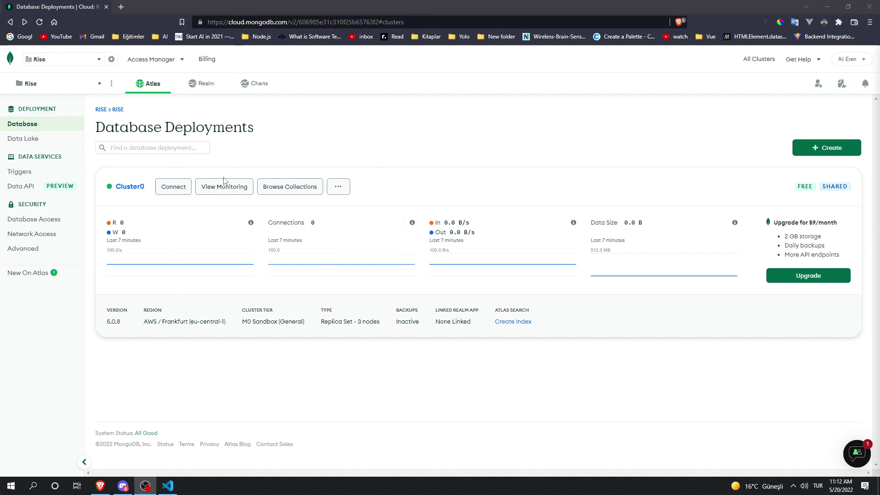
left_click(338, 186)
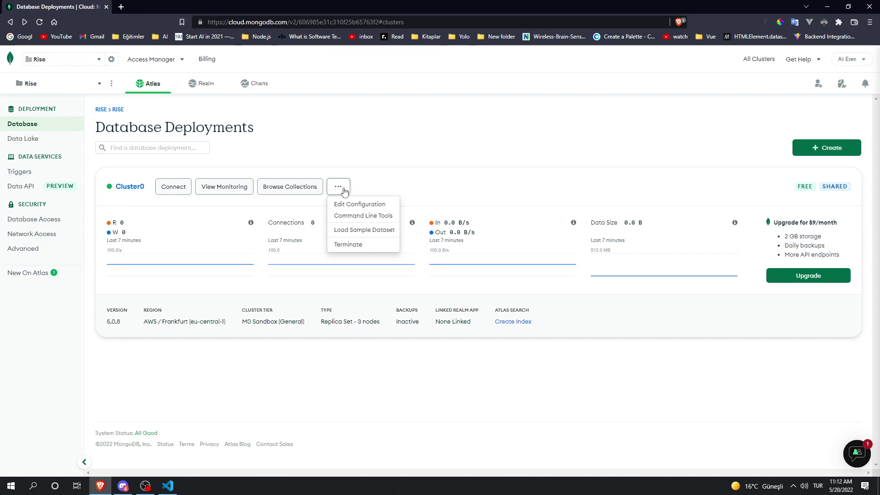
left_click(361, 201)
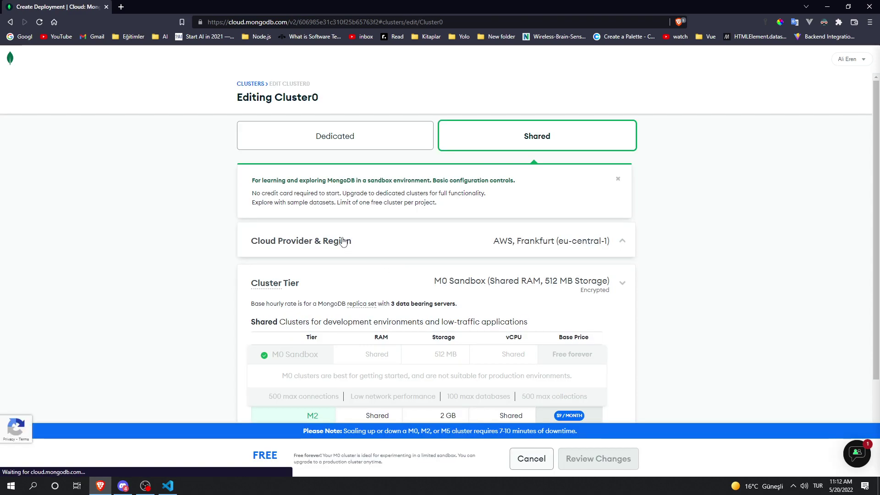
scroll(447, 262, "down", 3)
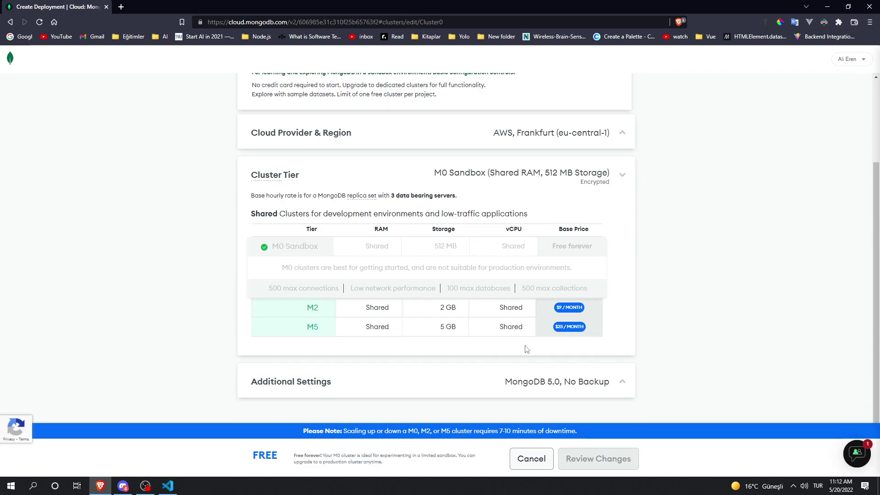
key("alt+Left")
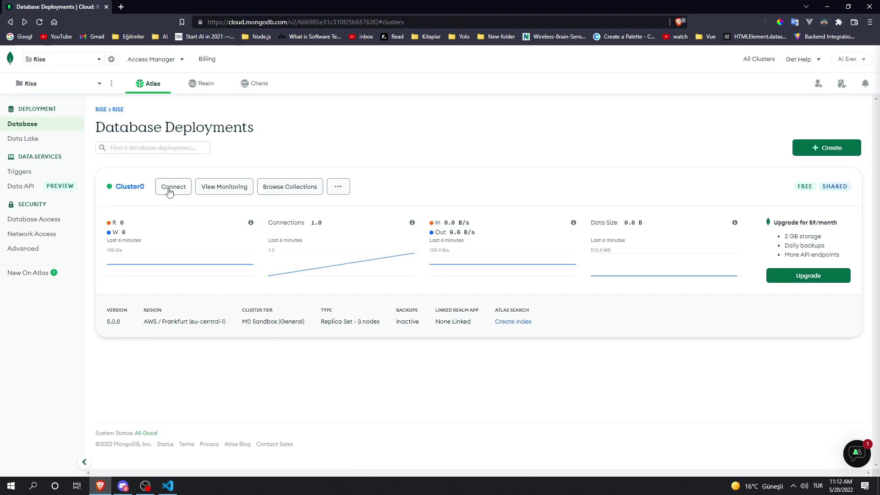
left_click(163, 191)
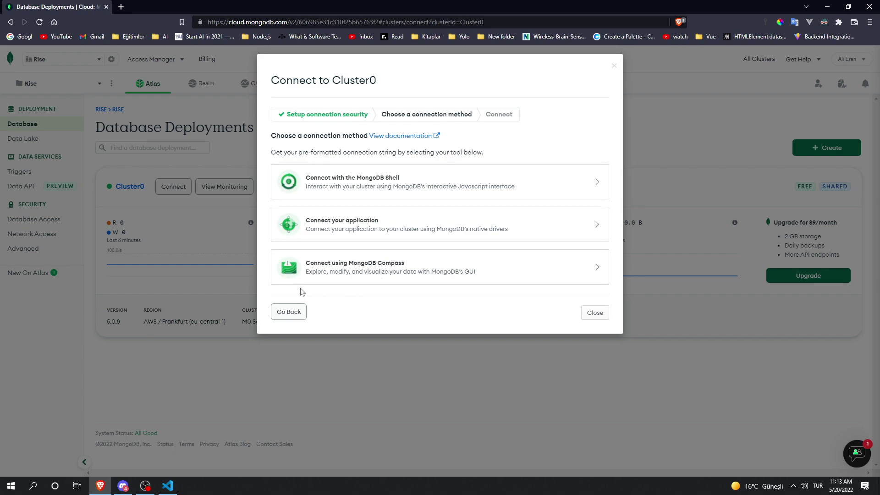
Step: Choose Connect your application and select the Node.js 4.1-or-later connection string
left_click(360, 225)
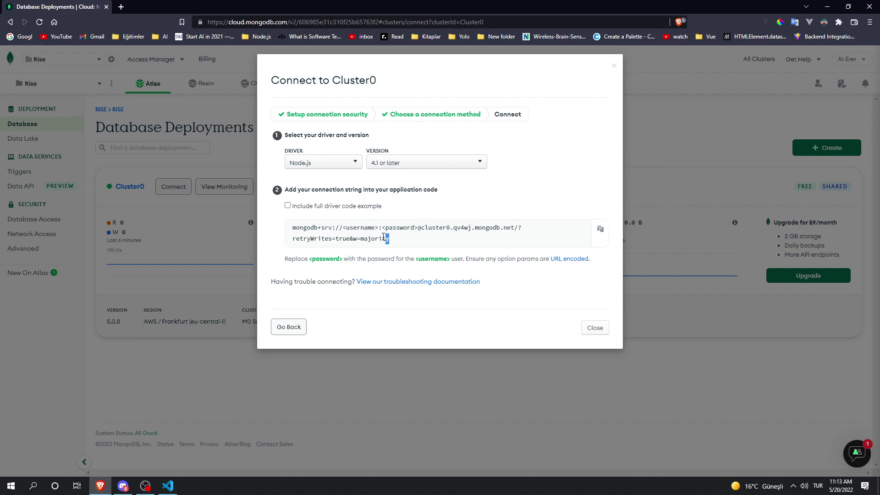
left_click_drag(385, 237, 297, 224)
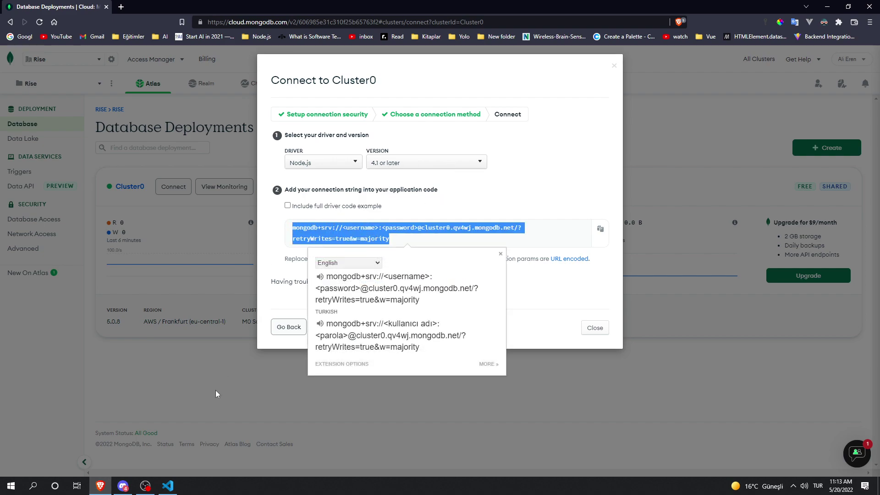
left_click(168, 486)
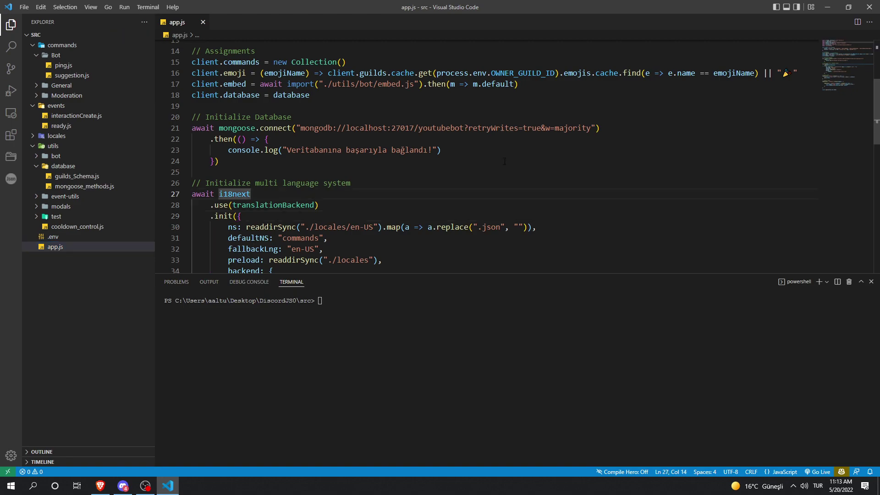
Step: Replace line 21's local URL with the Atlas string, filling in user test2 and its password
left_click_drag(300, 129, 591, 128)
key("ctrl+v")
left_click(417, 107)
left_click(391, 129)
left_click(446, 129)
left_click_drag(409, 128, 366, 128)
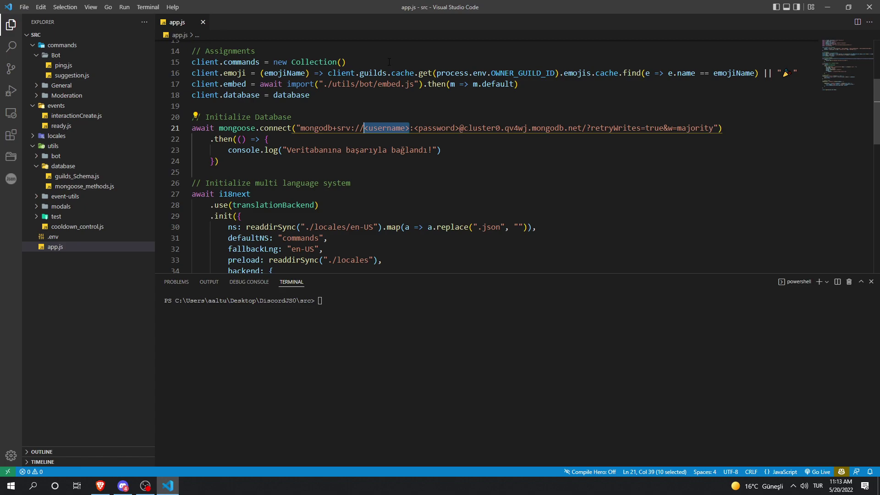
type("test2")
key("Right")
key("shift+Right")
key("shift+Right")
key("shift+Right")
key("shift+Right")
key("shift+Right")
key("shift+Right")
key("shift+Right")
key("shift+Right")
key("shift+Right")
key("shift+Right")
key("shift+Right")
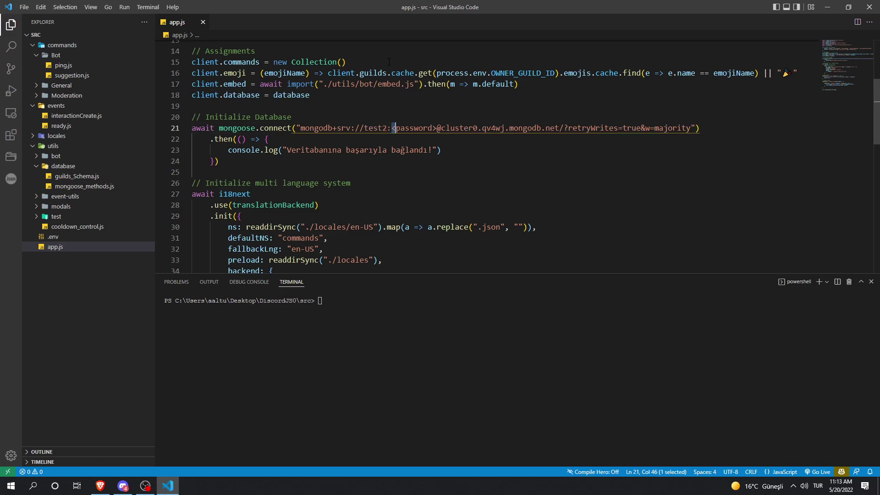
key("shift+Left")
type("1234")
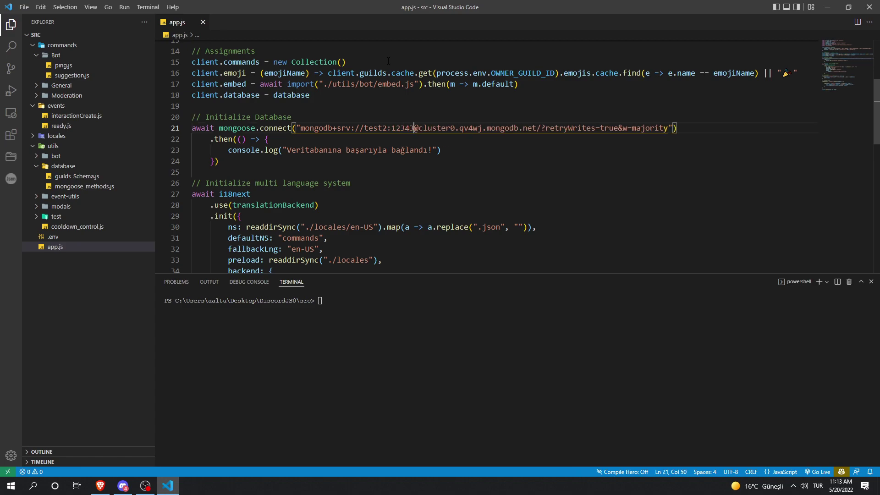
type("5")
left_click(313, 95)
Step: Run node .\app.js in a new terminal
left_click(147, 7)
left_click(152, 25)
type("node a")
key("Tab")
type("asd")
left_click(353, 172)
left_click(177, 364)
Step: Select and copy the MongooseServerSelectionError text saying the IP isn't whitelisted
scroll(369, 429, "up", 15)
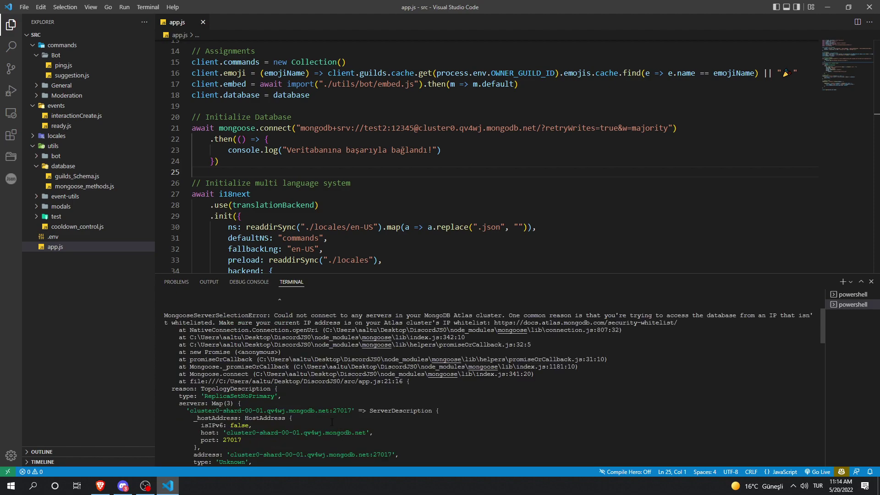
scroll(398, 382, "up", 3)
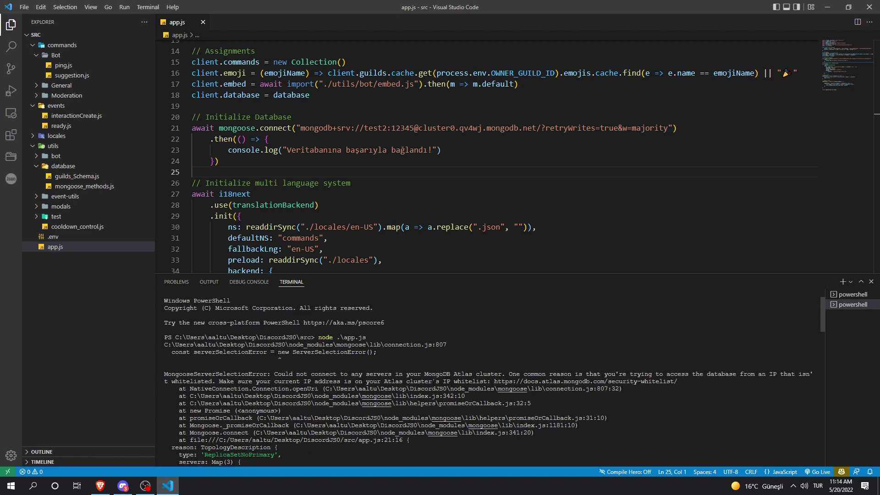
left_click(275, 373)
left_click_drag(278, 374, 509, 374)
triple_click(506, 373)
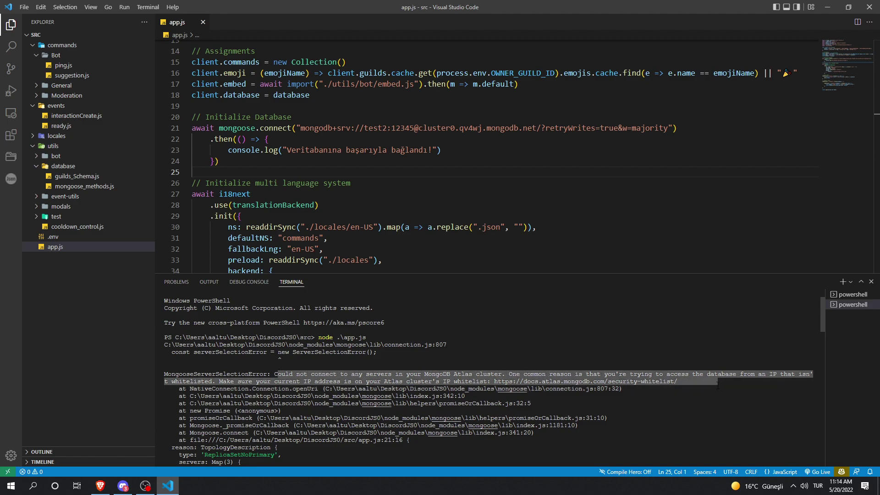
right_click(506, 373)
left_click(242, 216)
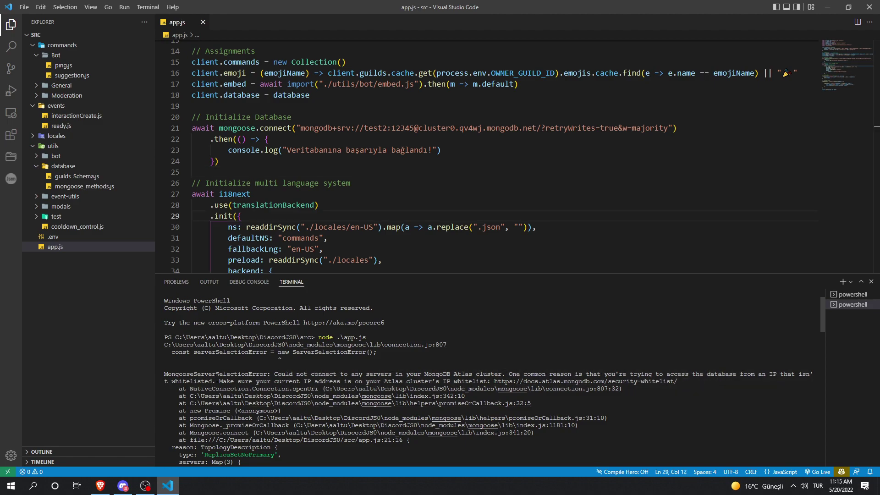
left_click_drag(212, 381, 512, 373)
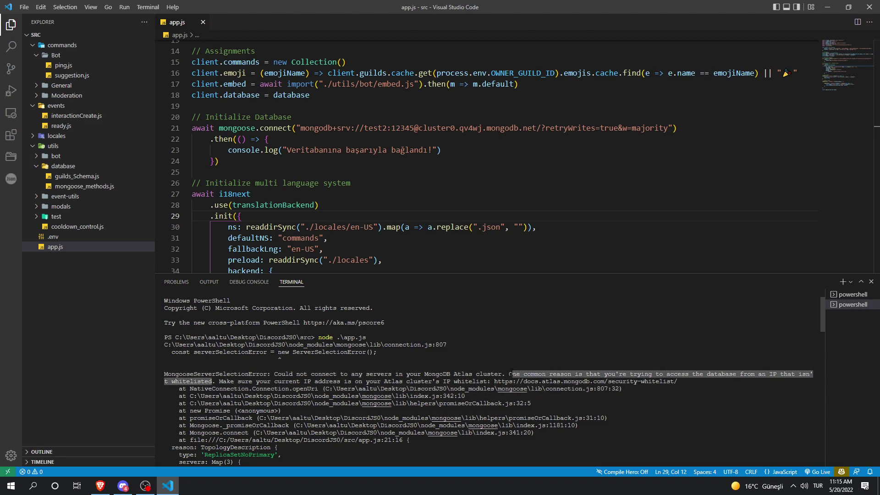
right_click(509, 374)
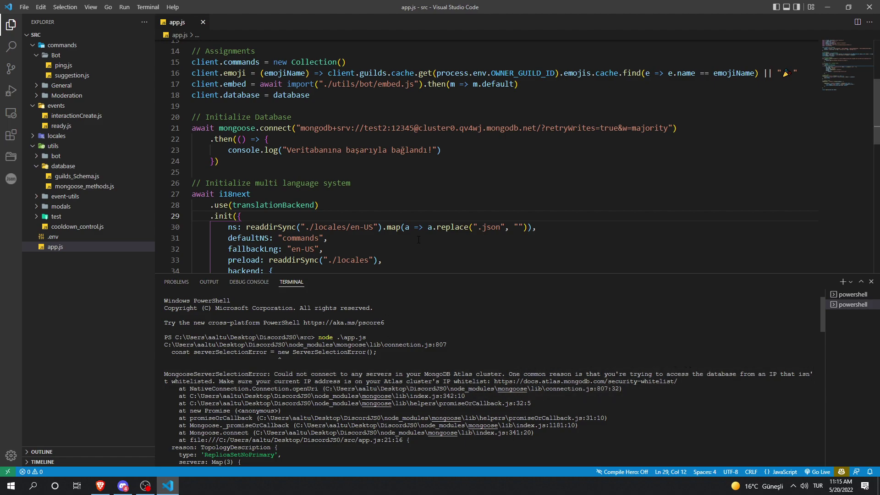
Step: Add 0.0.0.0/0 (Allow Access From Anywhere) to the cluster's IP Access List
left_click(100, 486)
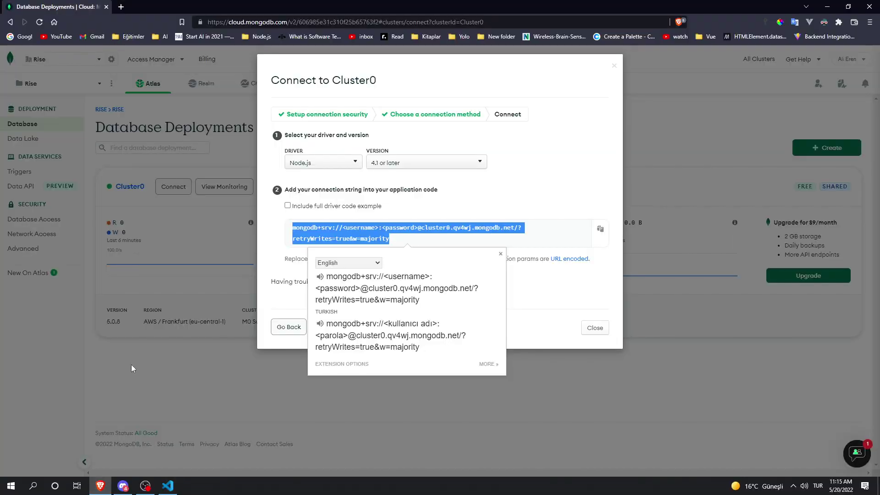
left_click(203, 150)
left_click(33, 234)
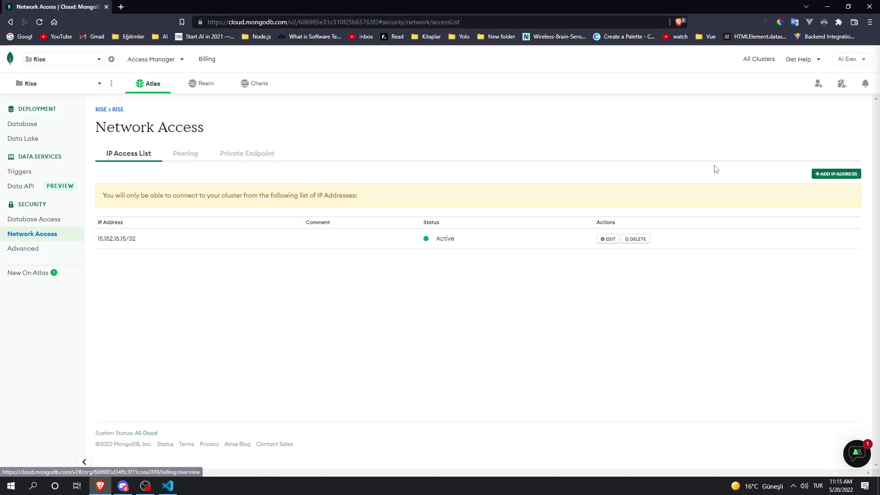
left_click(855, 176)
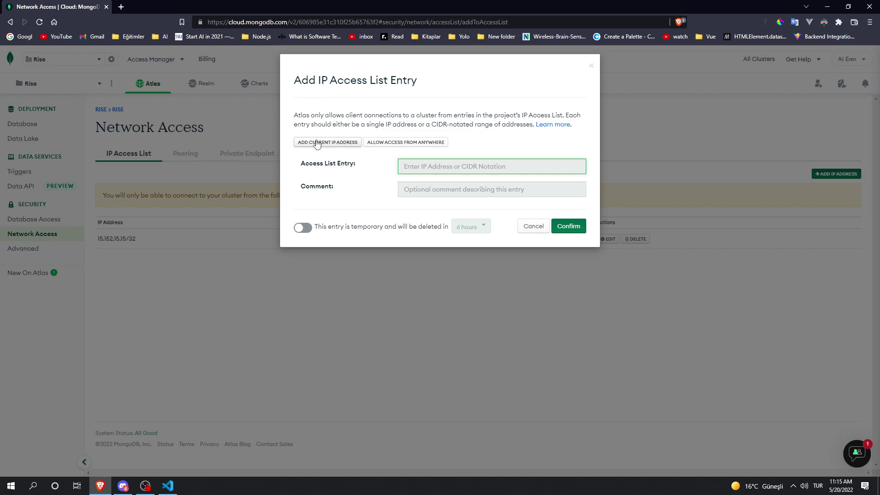
left_click(398, 143)
left_click(568, 226)
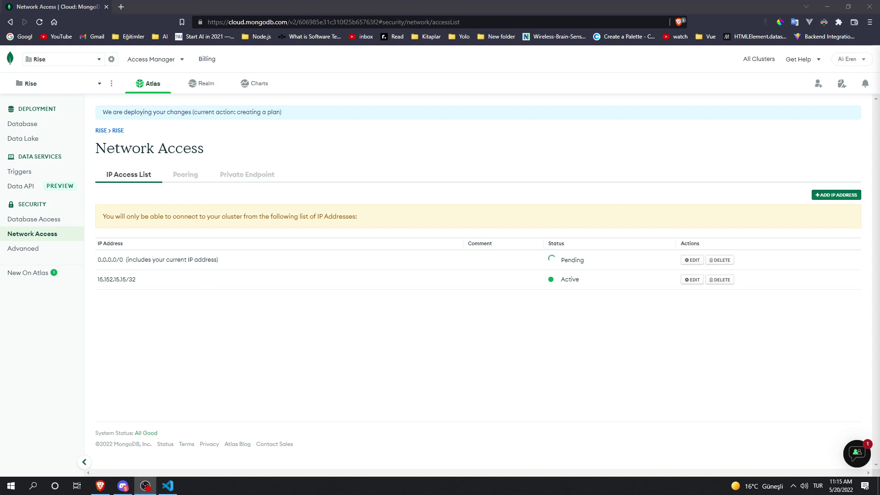
left_click(167, 486)
Step: Rerun node .\app.js, confirm the database connection success message, and return to Atlas's Database page
key("ctrl+l")
key("Up")
key("Return")
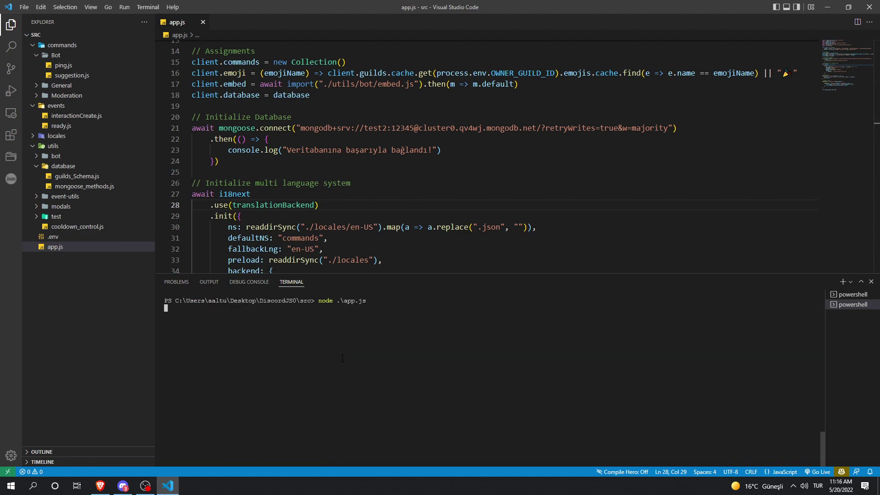
left_click(358, 233)
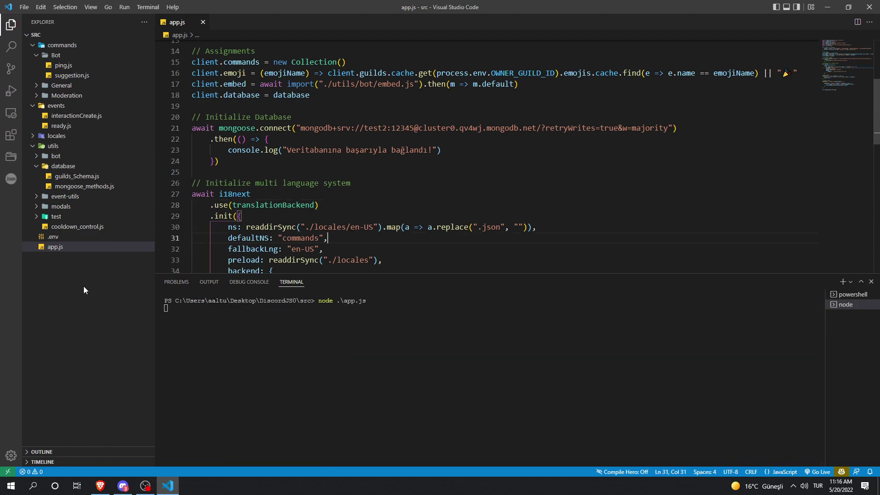
left_click_drag(215, 308, 164, 308)
key("alt+Tab")
left_click(22, 124)
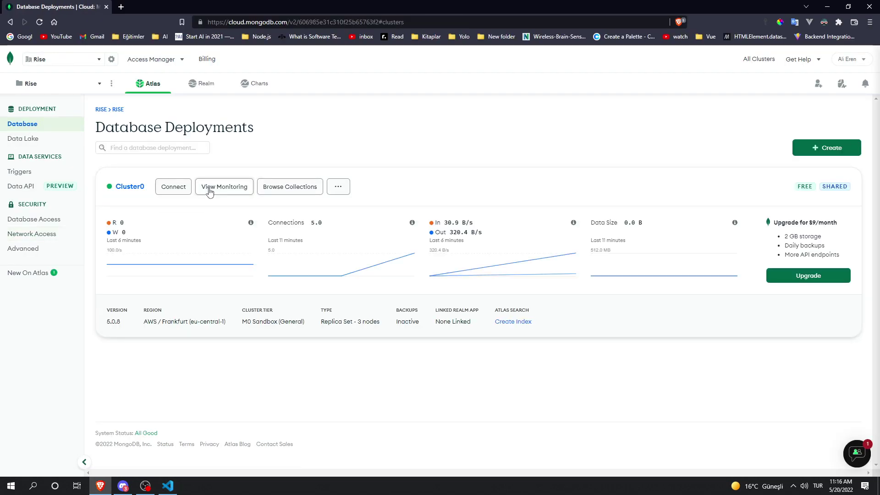
Step: Browse Cluster0's collections to find the empty test.guilds collection
triple_click(328, 223)
left_click(333, 224)
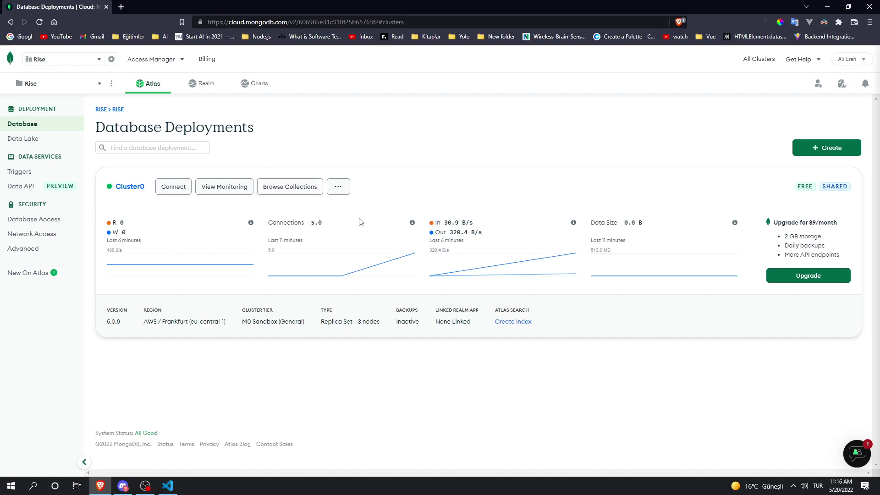
left_click(289, 184)
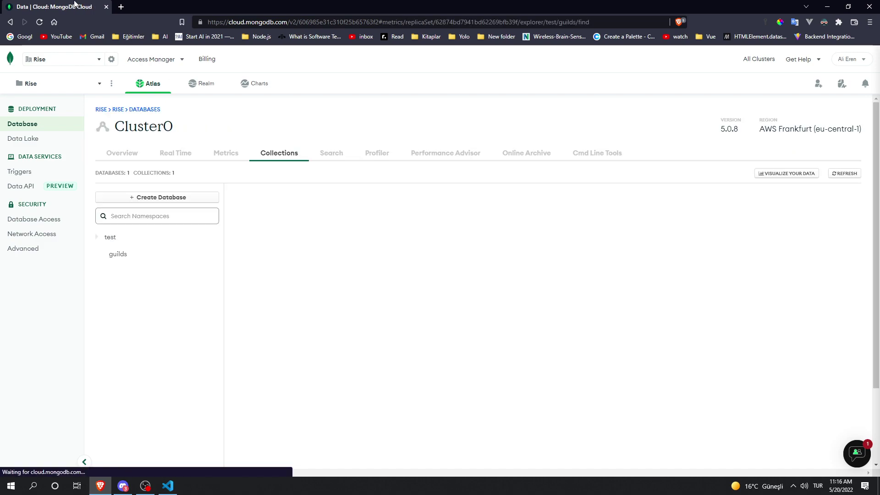
mouse_move(125, 236)
left_mouse_down()
mouse_move(103, 237)
mouse_move(115, 240)
left_mouse_up()
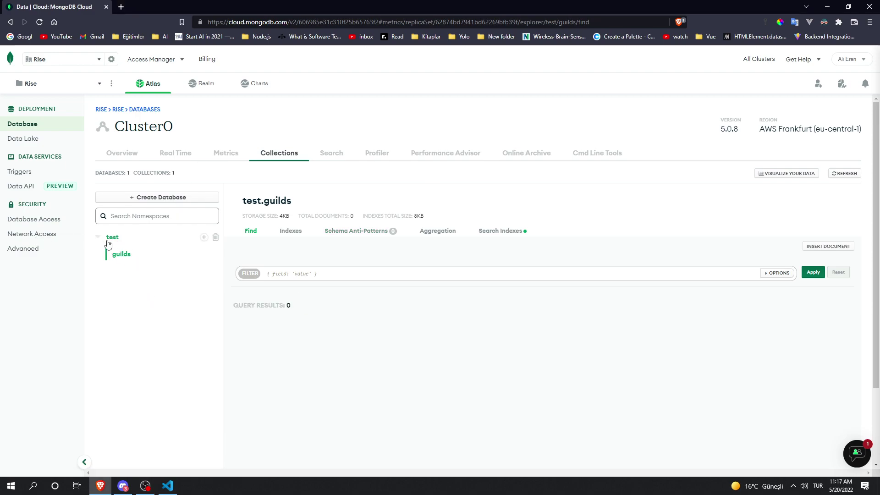
Step: Place the cursor after mongodb.net/ in the app.js connection string
key("alt+Tab")
left_click(537, 128)
type("s")
key("BackSpace")
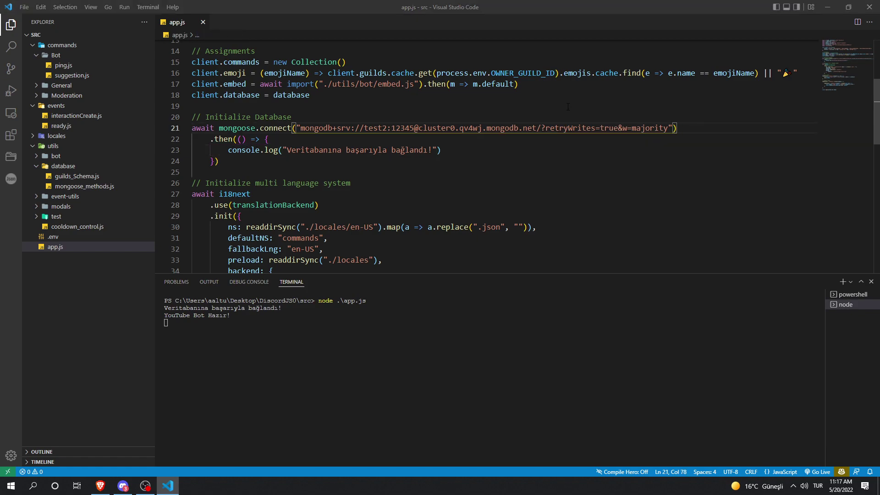
Step: Insert youtubebot after mongodb.net/ in the connection string, then reload the Atlas page
key("alt+Tab")
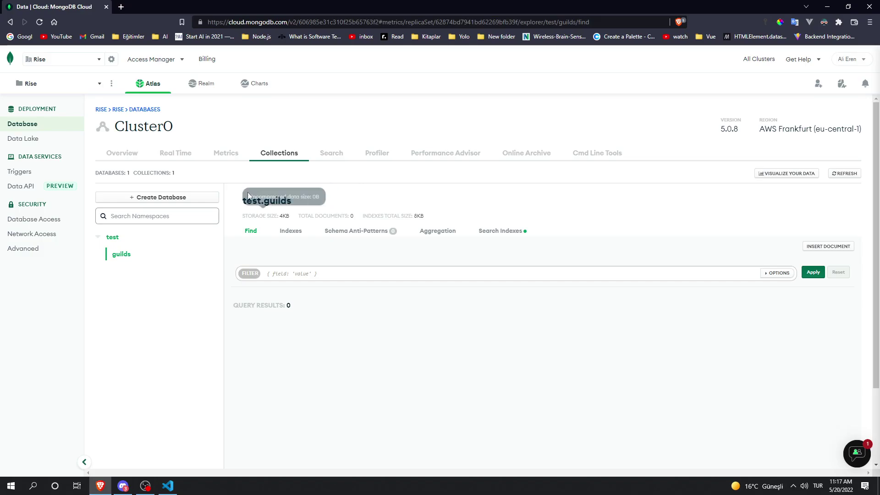
key("alt+Tab")
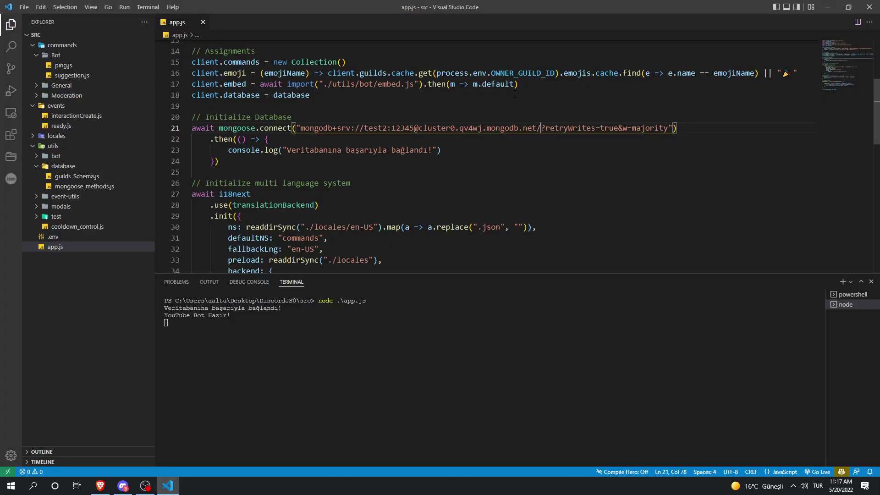
type("youtubebot")
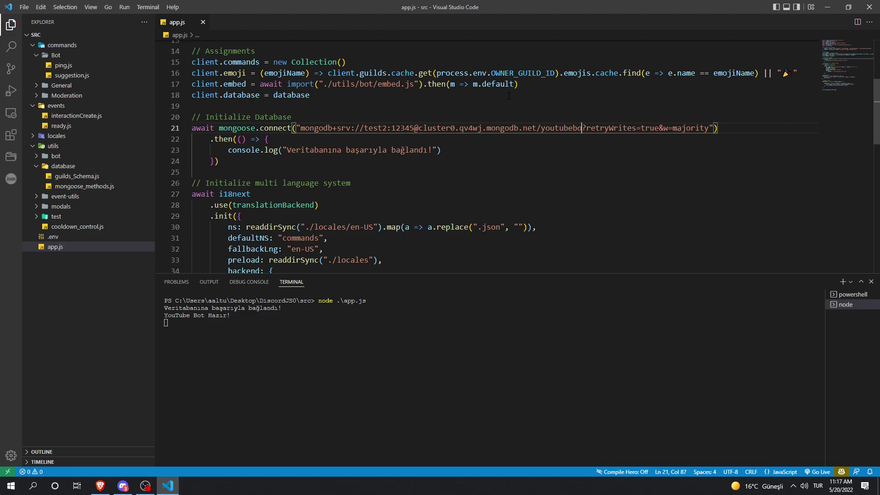
key("alt+Tab")
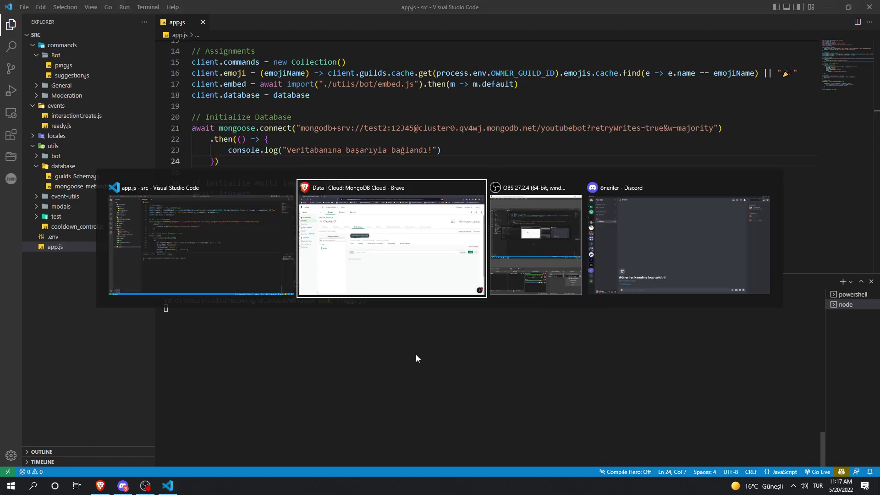
key("F5")
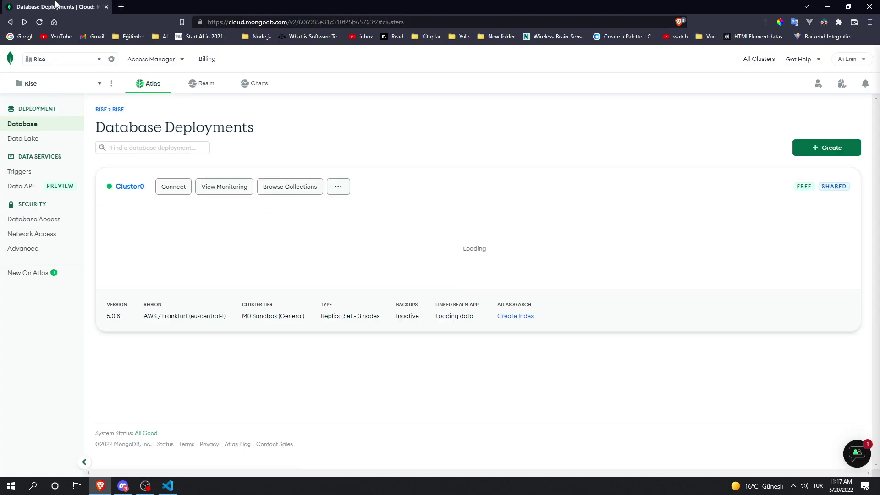
Step: Browse collections, expand the youtubebot database and open its guilds collection
key("alt+Tab")
key("alt+Tab")
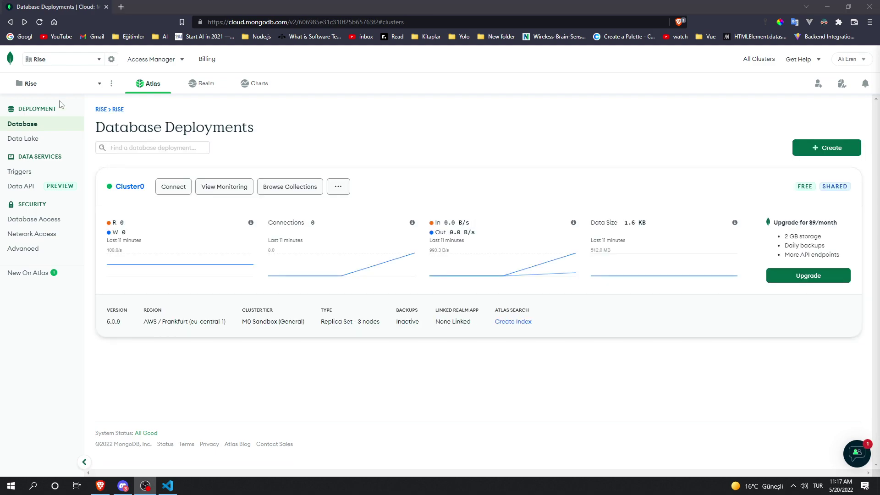
left_click(290, 186)
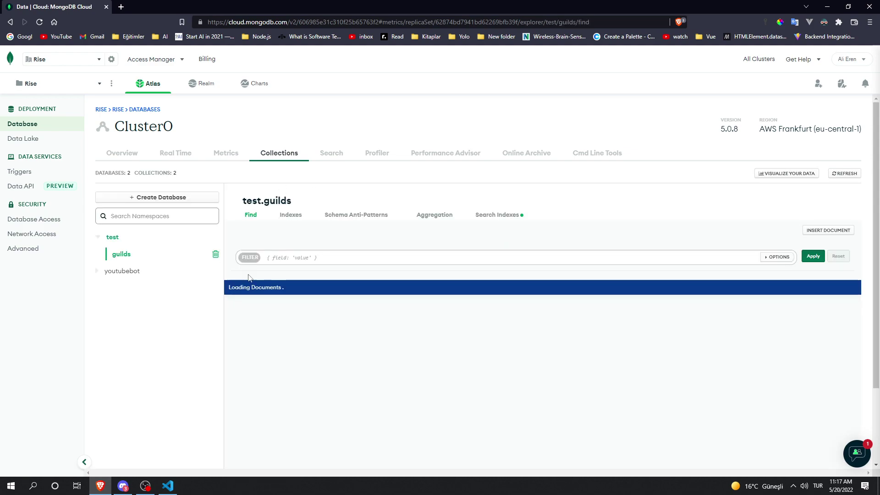
left_click(133, 272)
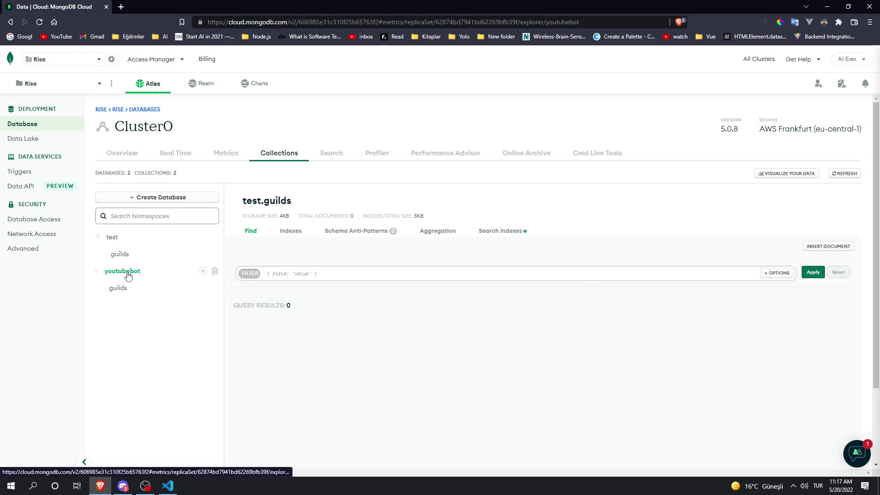
left_click(115, 273)
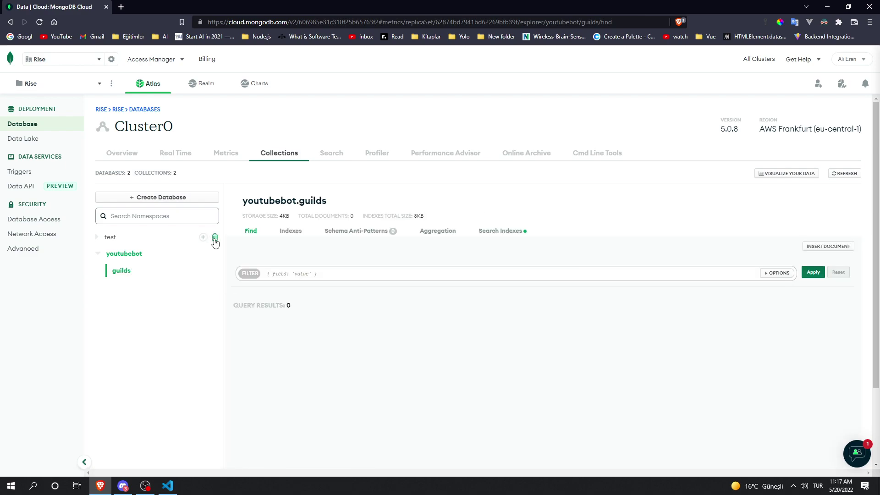
Step: Drop the test database, confirming with its name 'test'
left_click(216, 237)
type("test")
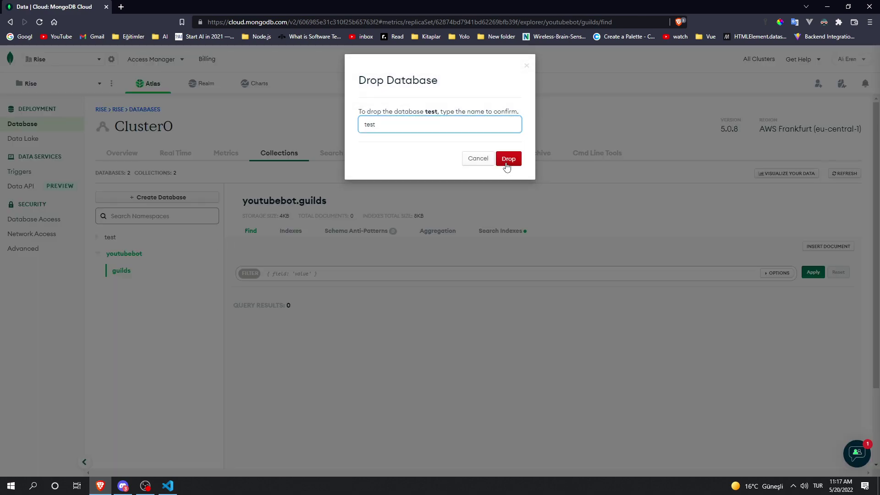
left_click(509, 159)
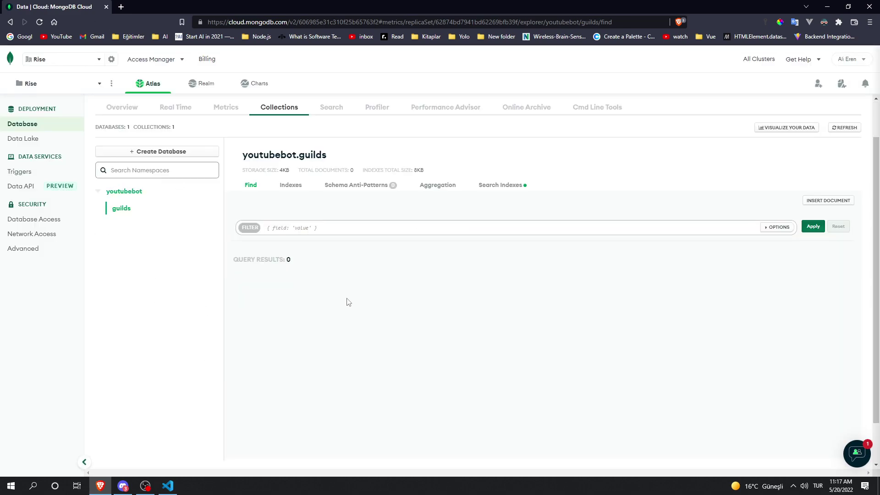
scroll(321, 275, "down", 3)
key("alt+Tab")
Step: In ping.js, destructure database and add database.fetch(interaction.guild.id)
key("shift+alt+Right")
key("shift+alt+Right")
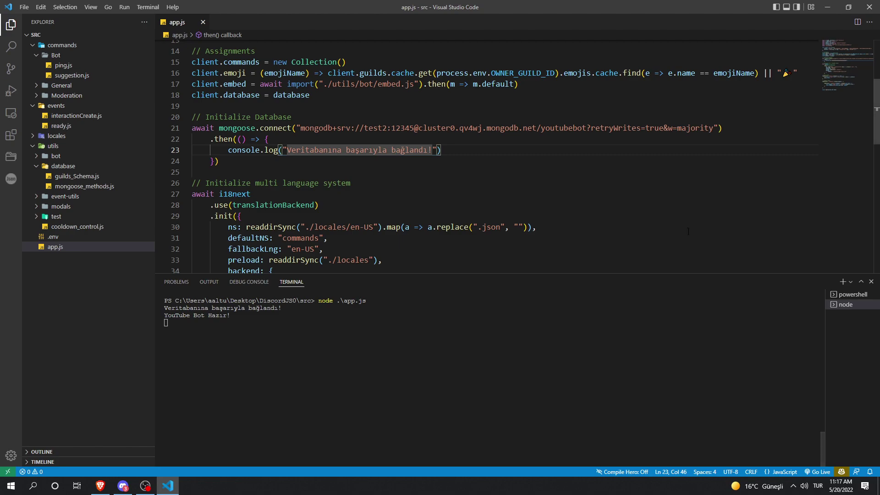
left_click(63, 65)
key("Return")
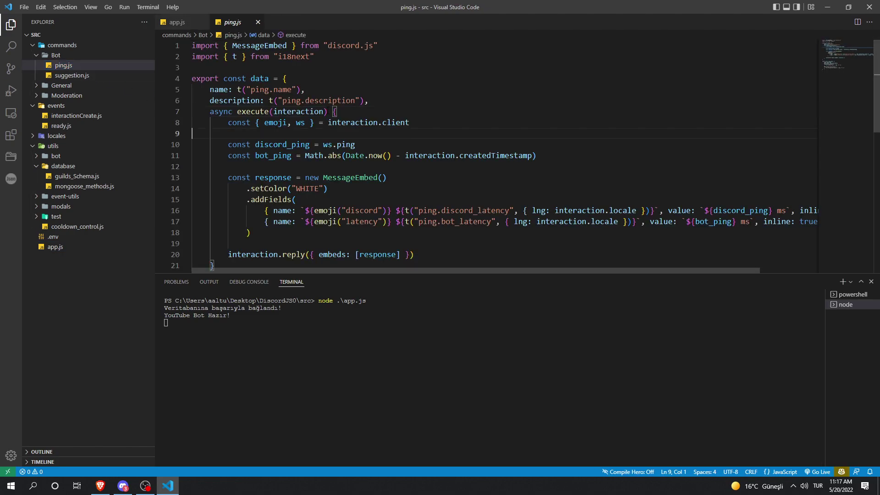
left_click_drag(448, 123, 353, 122)
left_click(305, 123)
type(", database")
left_click(459, 122)
key("Return")
type("database.fe")
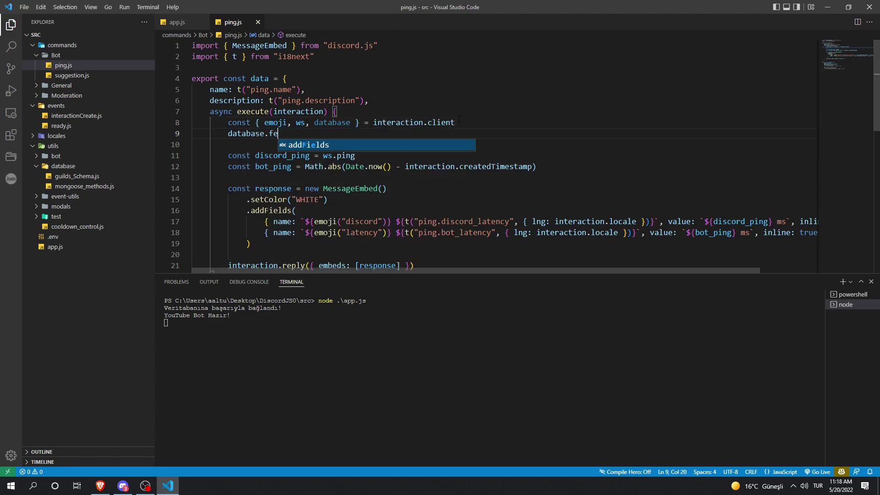
type("tch(interaction.guild.id")
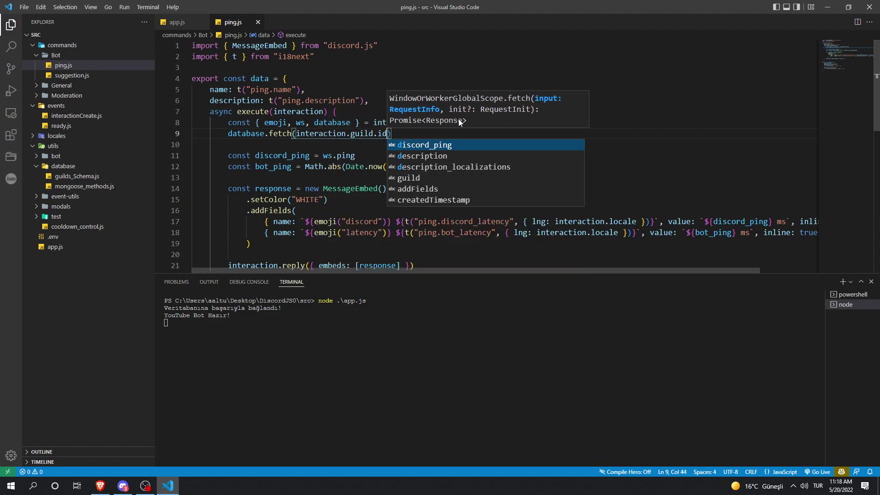
left_click(413, 178)
Step: Restart the bot with node .\app.js and reload the Atlas guilds page
left_click(342, 319)
key("ctrl+c")
key("Up")
key("Return")
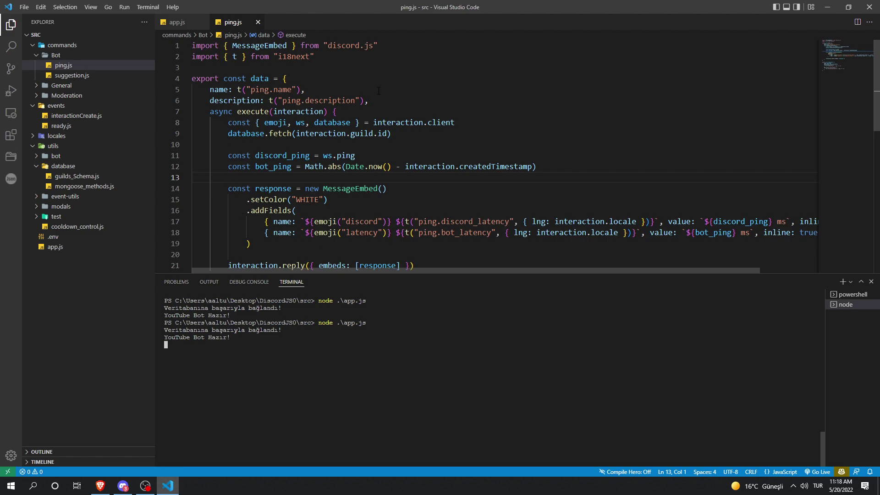
left_click(100, 486)
key("F5")
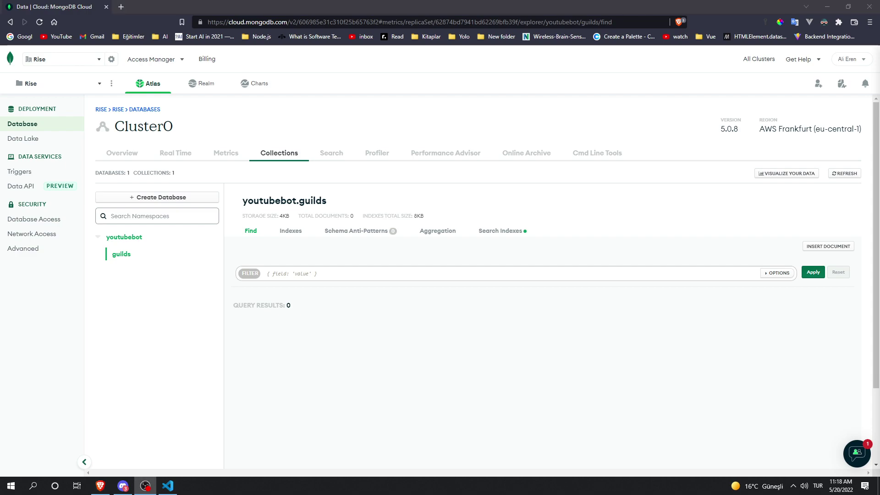
Step: Run /ping in Discord, delete the bot's latency reply, and reload the Atlas guilds page
key("alt+Tab")
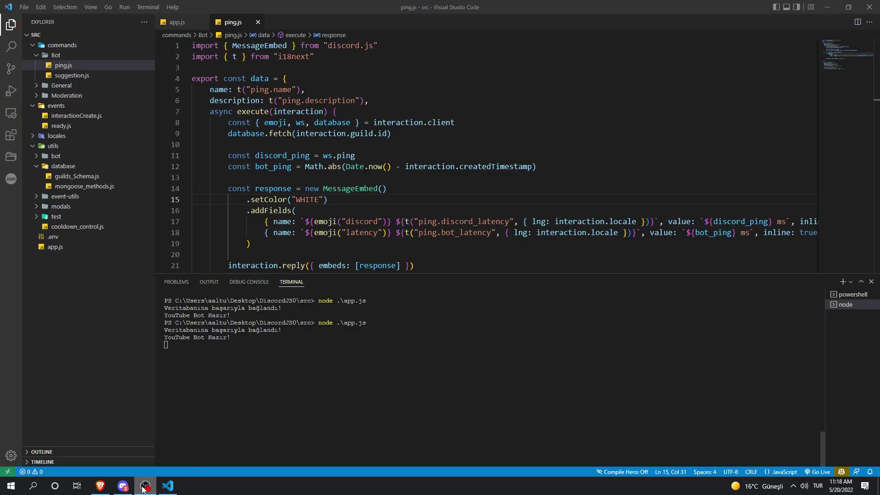
left_click(122, 486)
type("/ping")
key("Return")
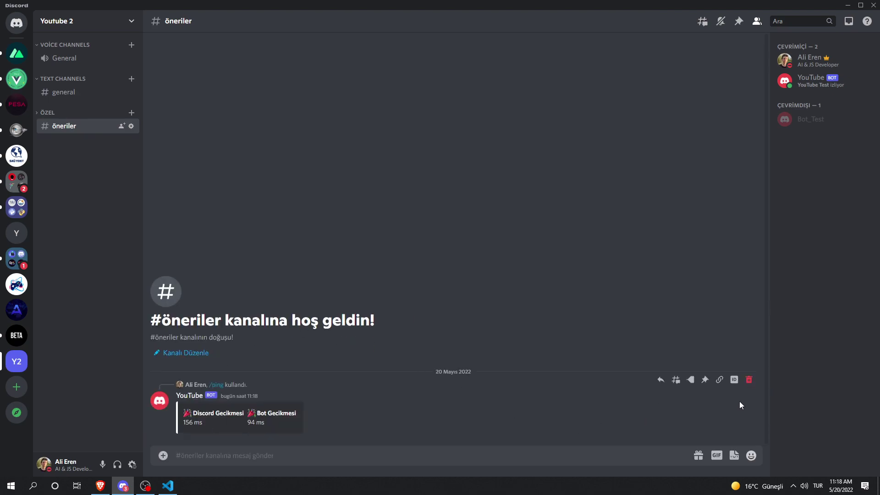
left_click(749, 384, "shift")
key("alt+Tab")
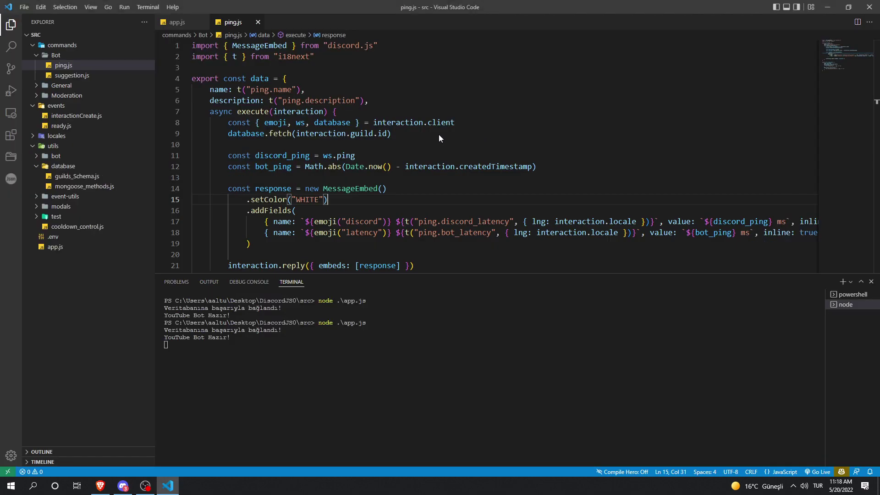
key("alt+Tab")
key("Tab")
key("Tab")
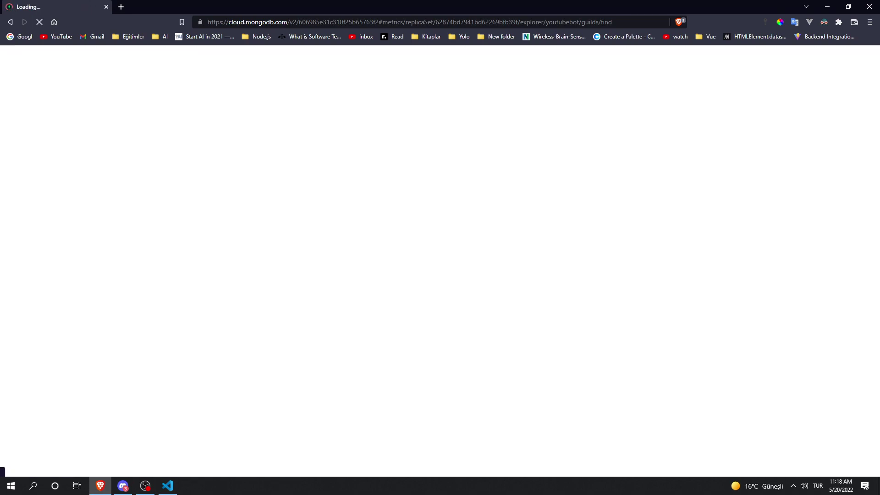
Step: Inspect the new guild document's guild_id value and version field
scroll(277, 216, "down", 2)
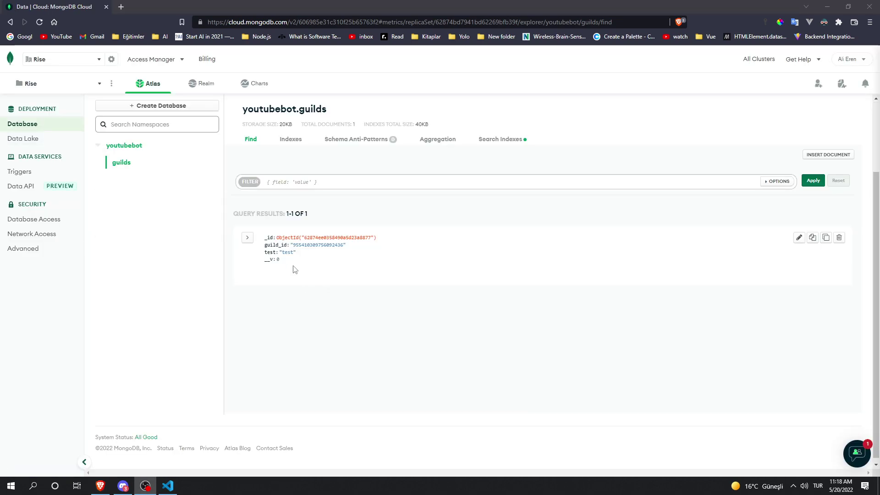
triple_click(280, 262)
left_click(285, 270)
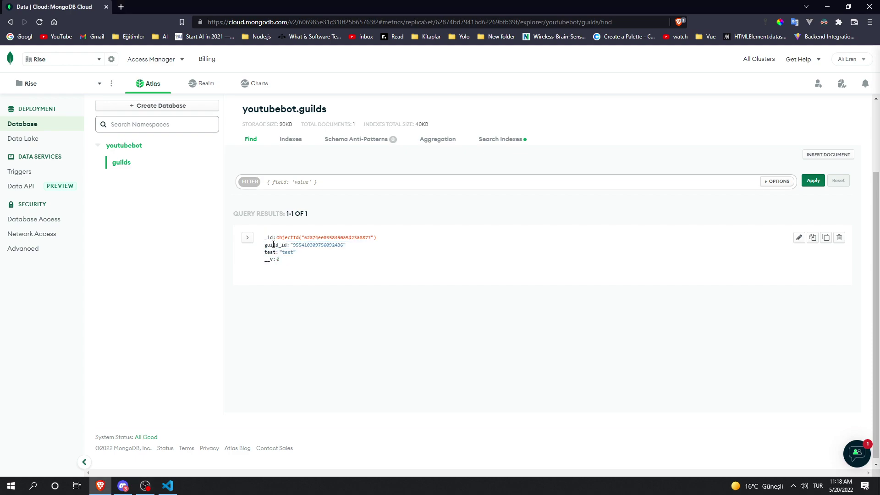
triple_click(365, 260)
left_click(519, 284)
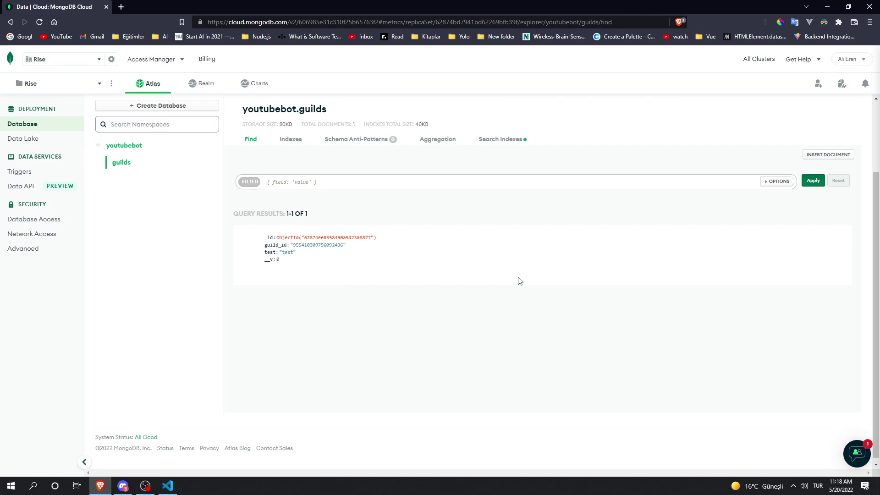
key("alt+Tab")
key("alt+Tab")
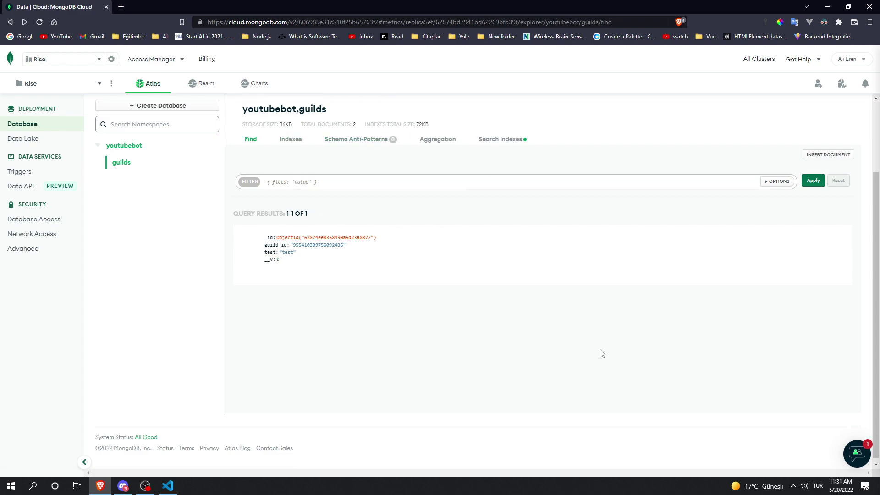
Step: Review the youtubebot database's document count and 79B documents and average sizes
left_click(127, 148)
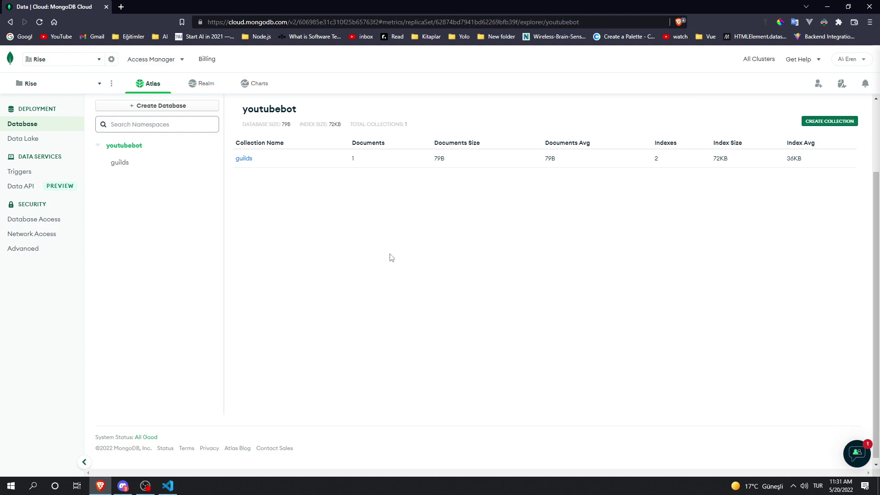
double_click(352, 159)
left_click(352, 160)
double_click(439, 159)
left_click(433, 164)
left_click_drag(565, 163, 542, 160)
left_click(540, 179)
Step: Check the 72KB index size and 36KB average, then view the guilds collection's indexes
left_click_drag(749, 162, 709, 158)
left_click(741, 160)
left_click_drag(807, 160, 784, 158)
left_click(805, 158)
left_click(131, 164)
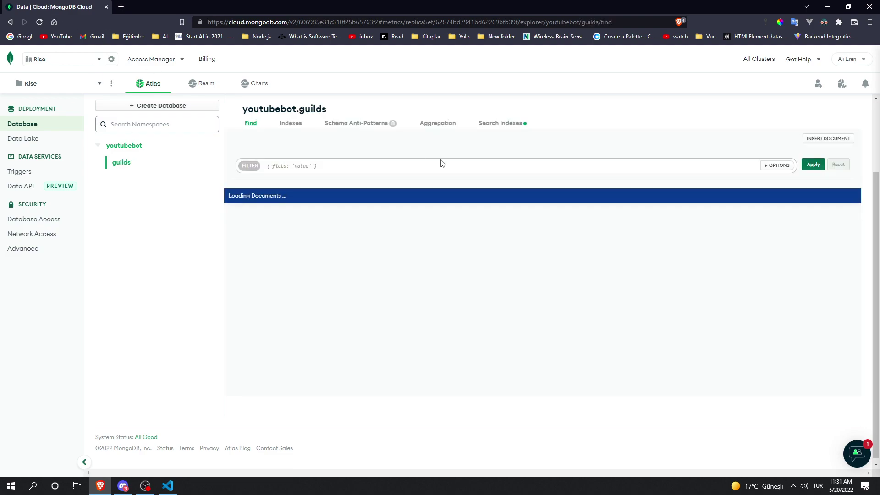
left_click(294, 142)
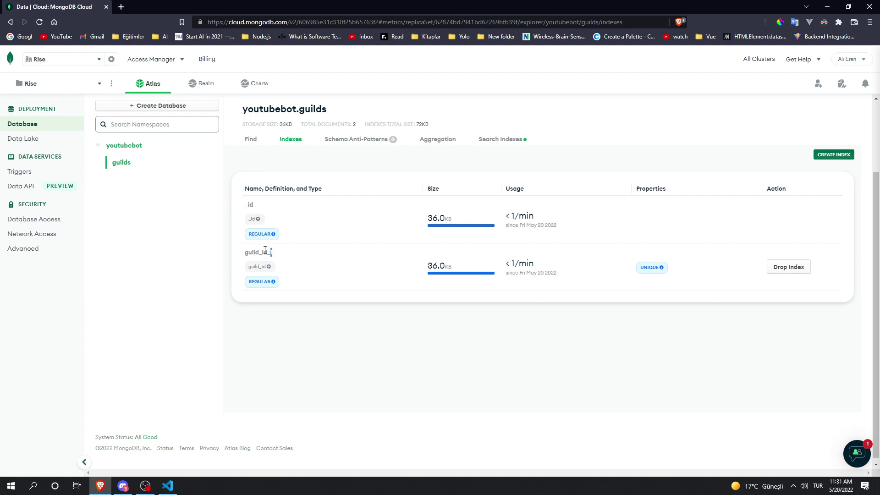
Step: Highlight the unique guild_id_1 index entry alongside _id_
triple_click(281, 253)
left_click(258, 207)
Step: Remove the database.fetch line and the database name from ping.js, then close it
key("alt+Tab")
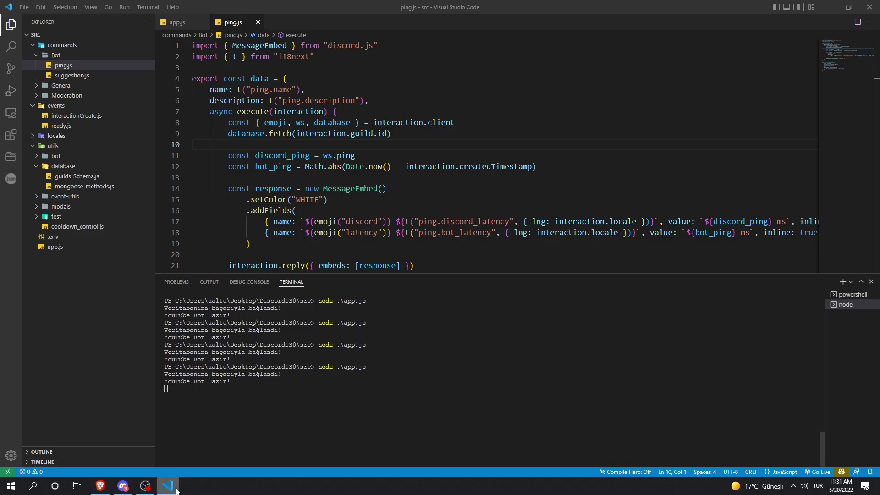
left_click(345, 142)
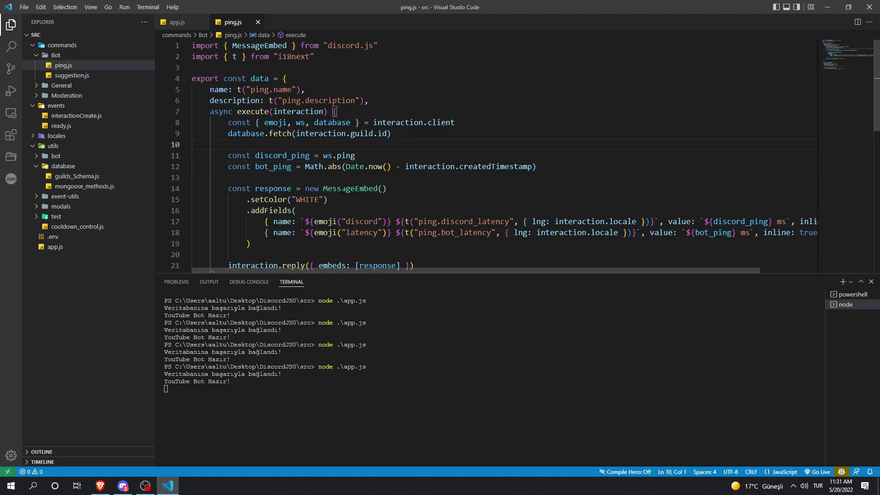
left_click_drag(345, 142, 192, 133)
key("BackSpace")
key("BackSpace")
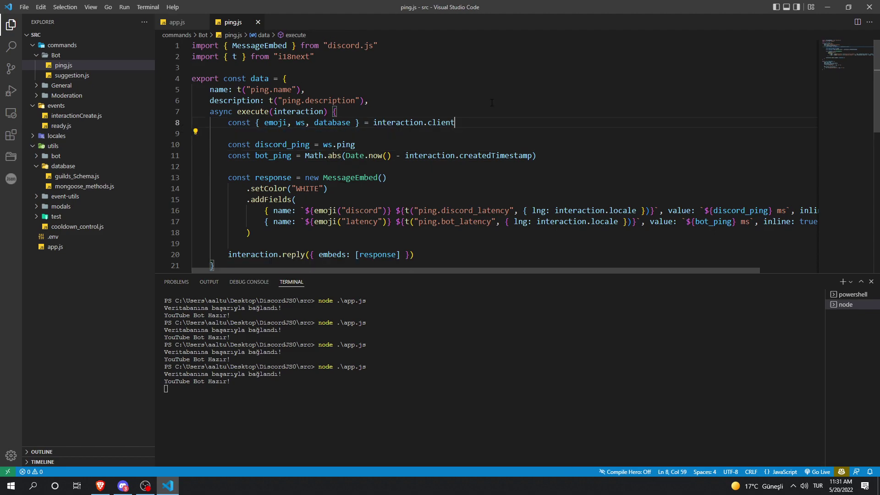
key("BackSpace")
key("BackSpace")
key("BackSpace")
key("BackSpace")
key("BackSpace")
key("BackSpace")
key("BackSpace")
key("BackSpace")
key("BackSpace")
key("BackSpace")
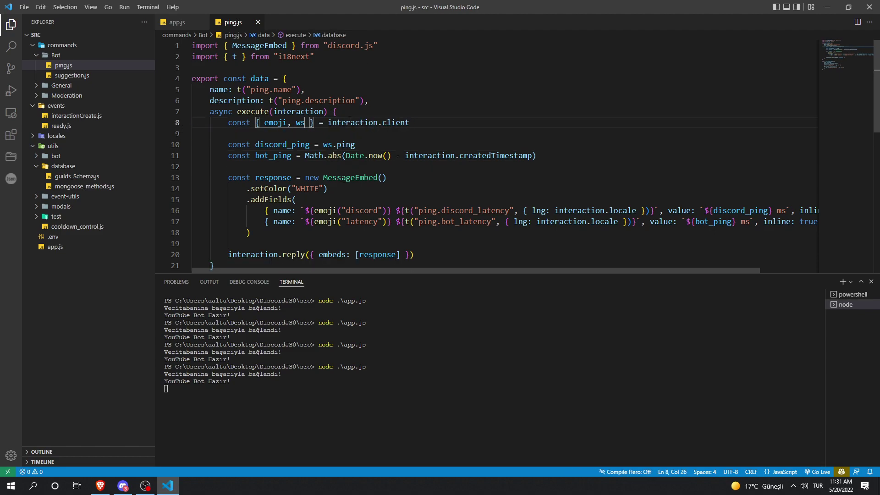
key("ctrl+w")
Step: In ready.js, add client.database.fetch("12345") after the ready log
key("ctrl+p")
type("read")
key("Return")
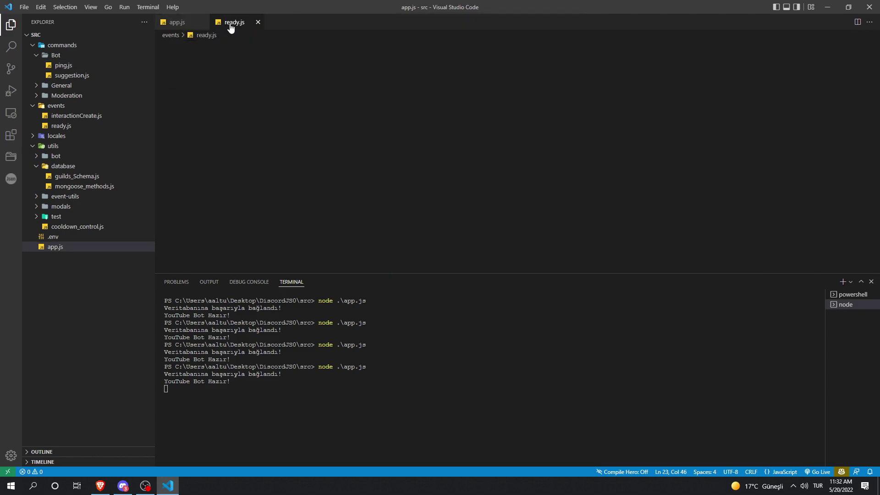
left_click(346, 114)
key("Return")
type("cl")
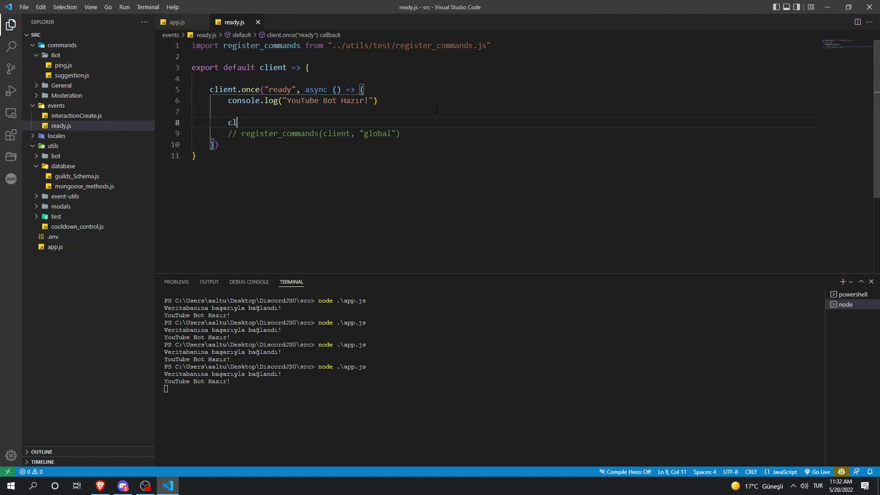
type("ient.database.fetch(\"1234")
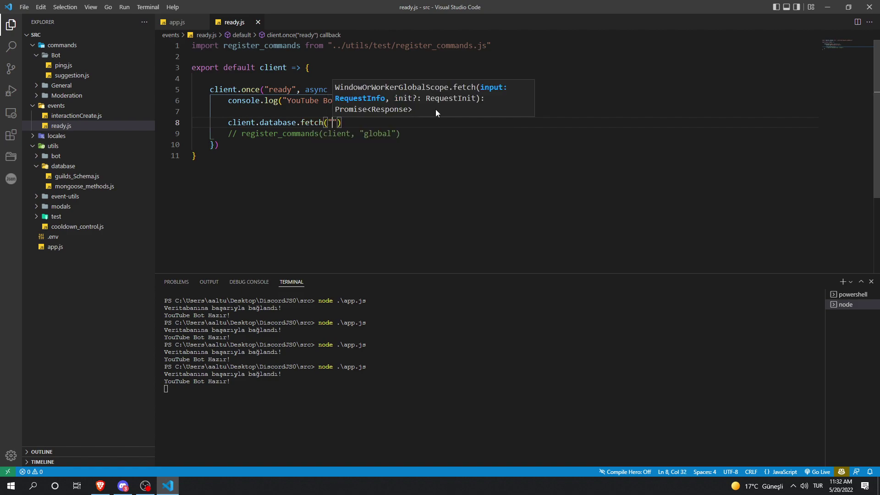
type("5\")")
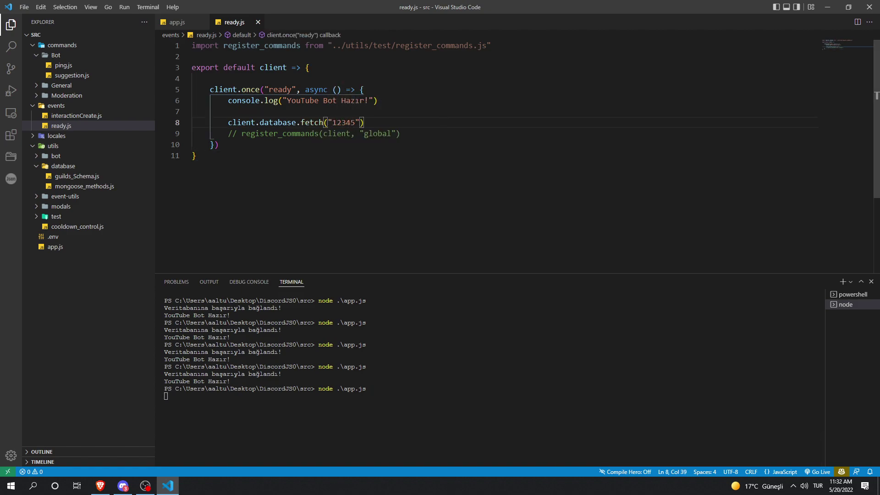
Step: Change the test guild id to "5678" and restart the bot
left_click(350, 122)
key("BackSpace")
key("BackSpace")
key("BackSpace")
key("BackSpace")
type("678")
key("Down")
key("Down")
key("ctrl+grave")
key("ctrl+c")
key("Up")
key("Return")
left_click(410, 213)
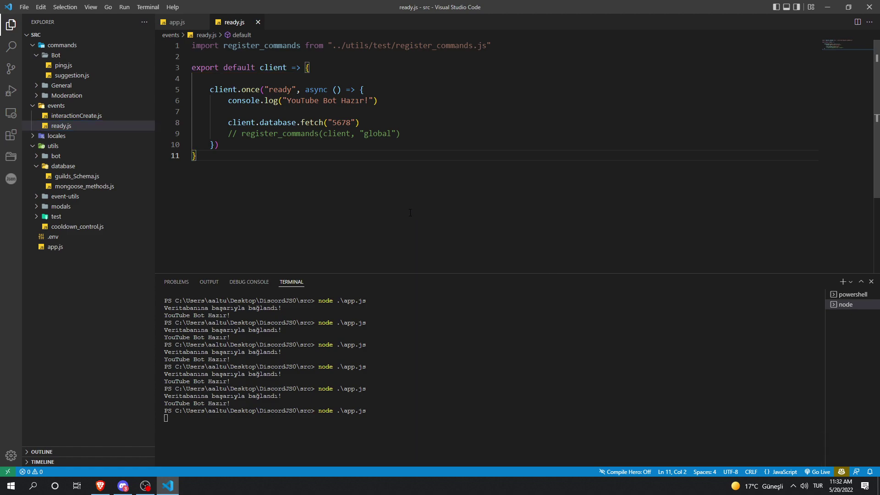
Step: Delete the temporary client.database.fetch line from ready.js
key("ctrl+grave")
left_click_drag(360, 122, 193, 111)
key("BackSpace")
left_click(98, 492)
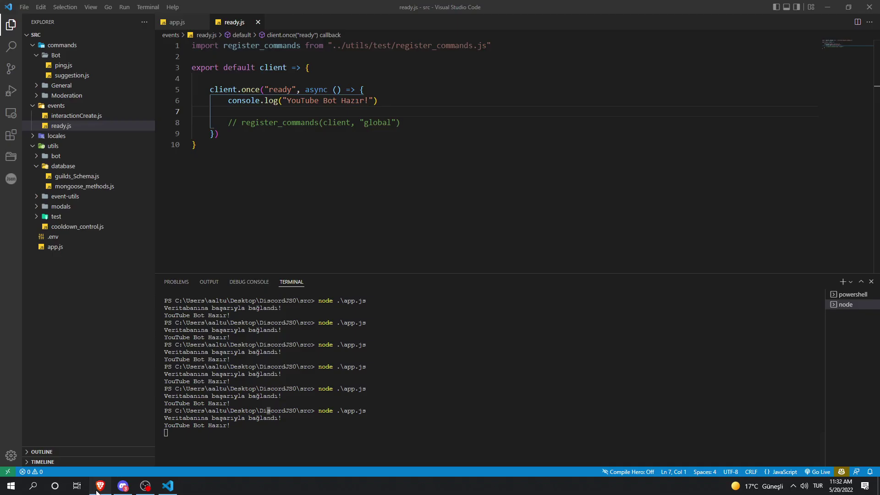
Step: Reload the youtubebot overview and check the 210B documents size and 70B average
left_click(249, 139)
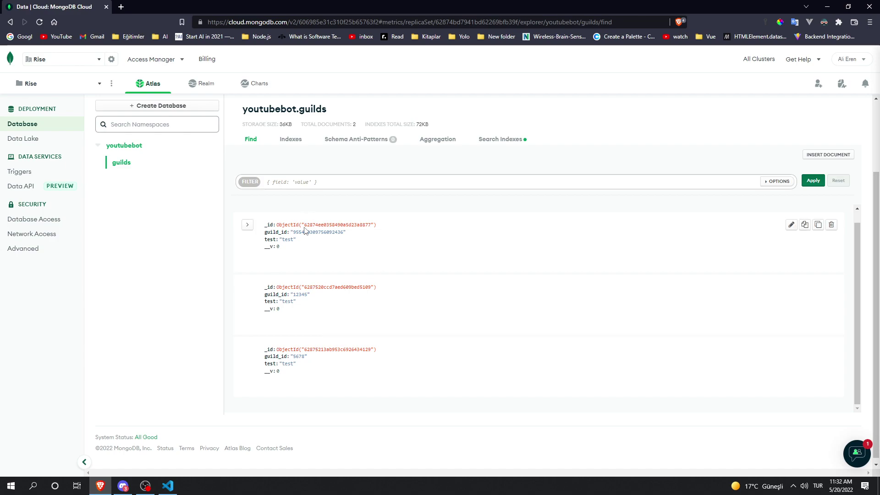
left_click(137, 146)
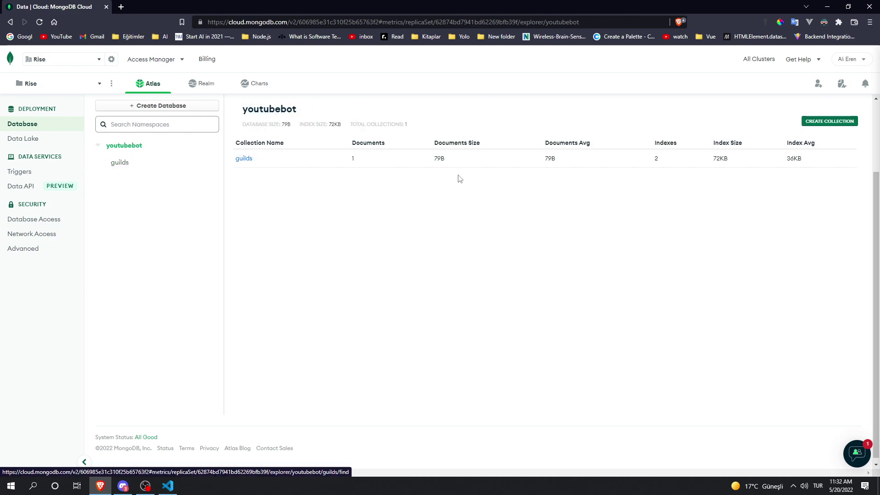
left_click(40, 22)
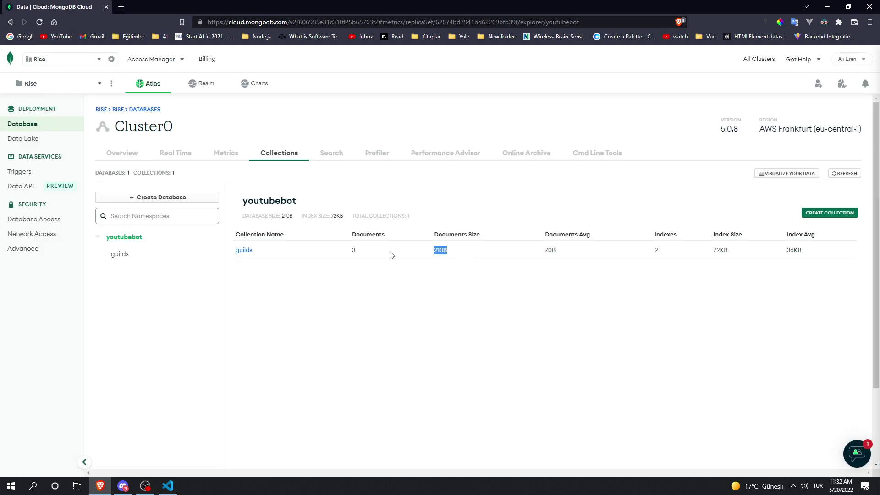
left_click_drag(433, 254, 527, 234)
left_click(444, 250)
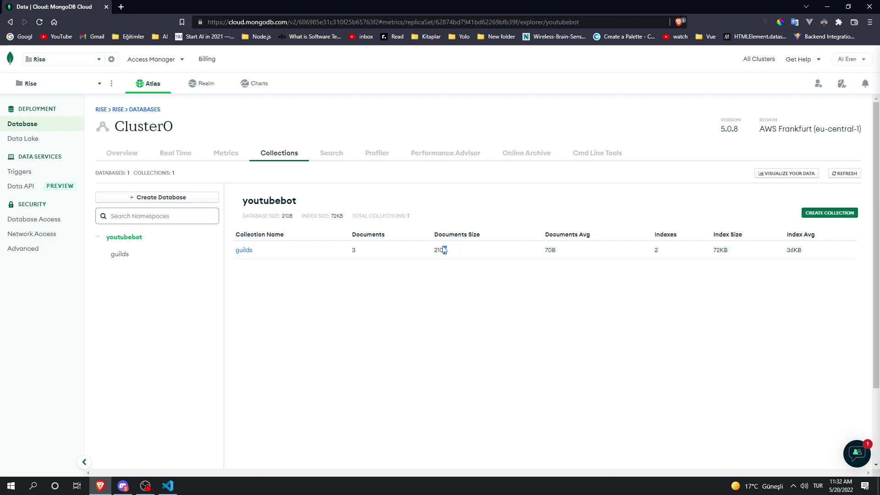
left_click(431, 254)
left_click(457, 274)
Step: Delete the first guild document from youtubebot.guilds, leaving 12345 and 5678
left_click(243, 250)
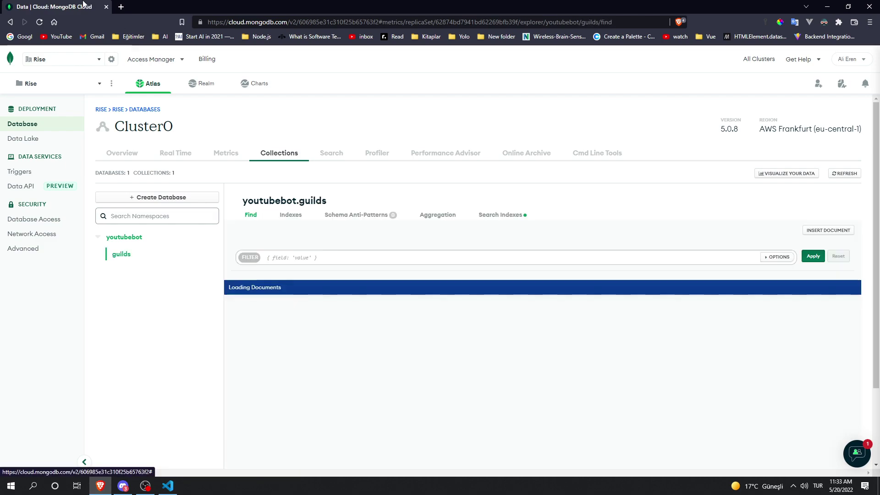
scroll(669, 310, "down", 1)
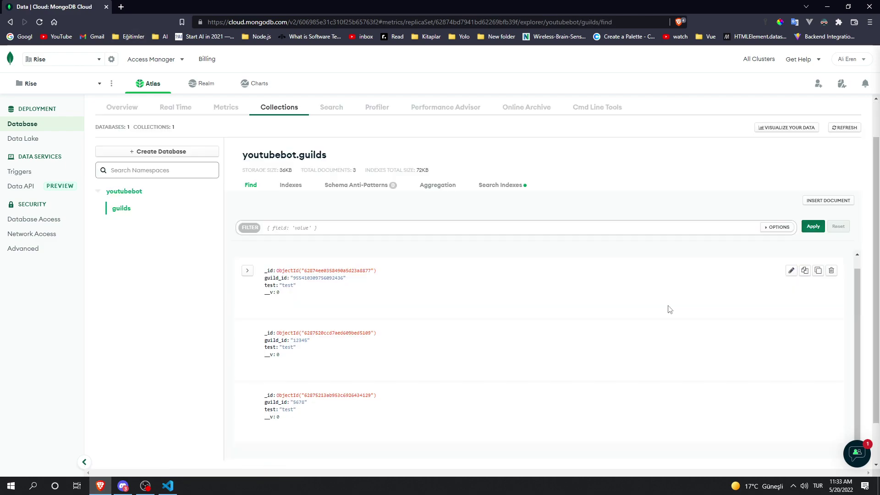
left_click(831, 271)
left_click(824, 309)
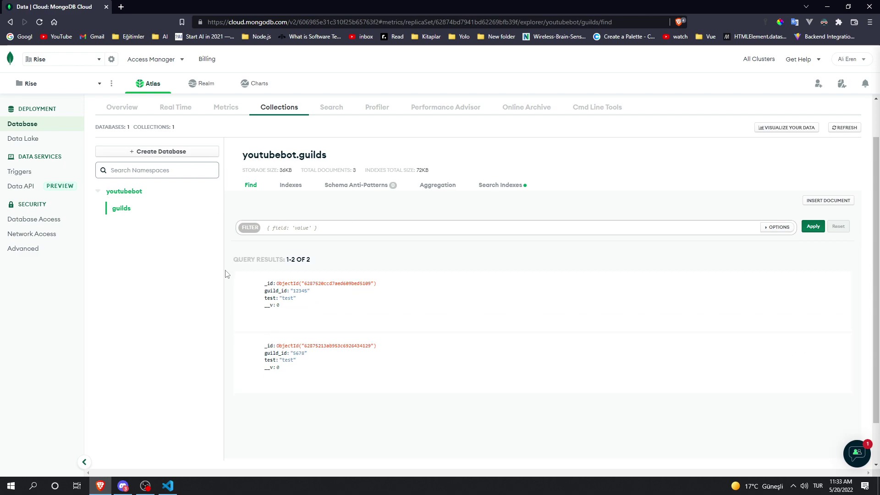
scroll(210, 279, "down", 1)
Step: Edit the first guild document, add an empty field after __v, then discard the changes
left_click(800, 235)
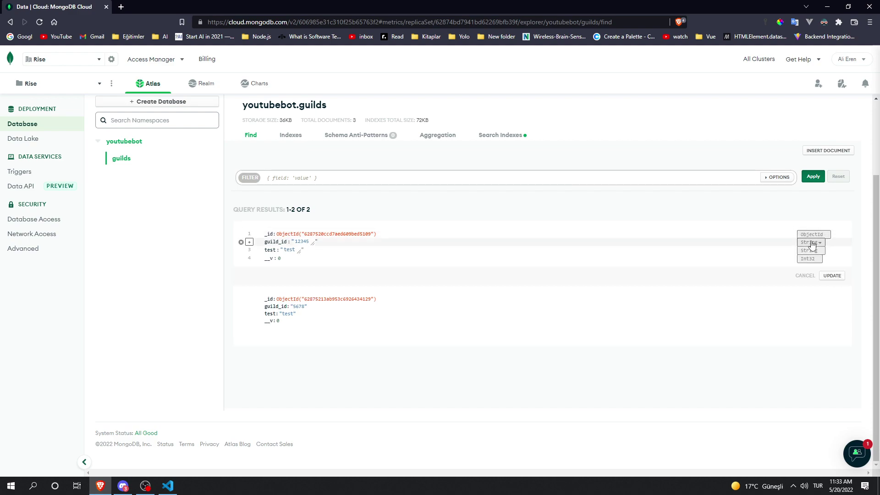
left_click(808, 258)
left_click(268, 258)
left_click(250, 259)
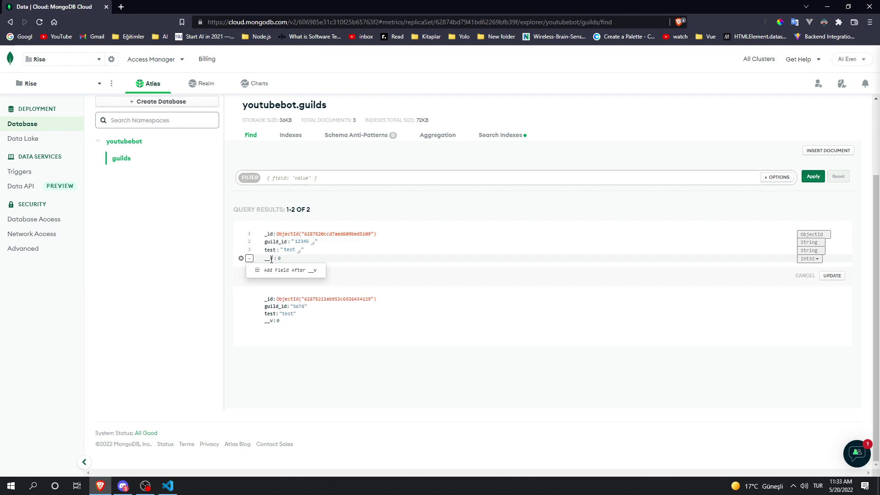
left_click(300, 271)
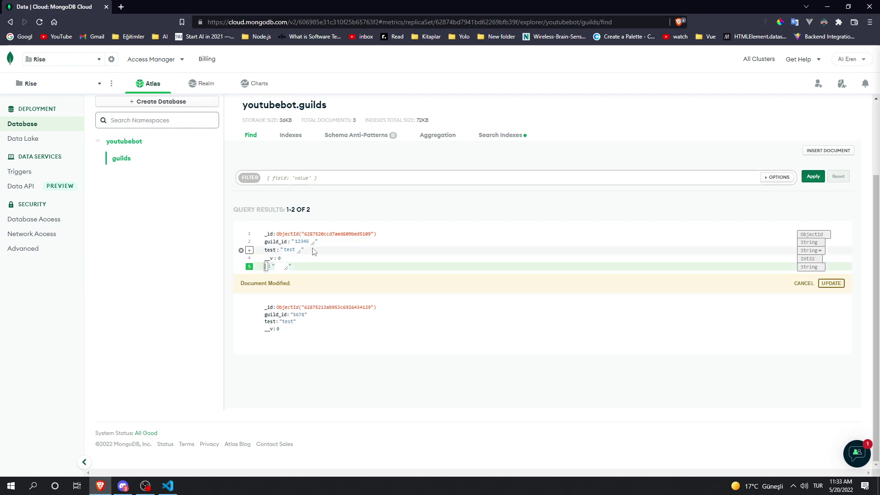
left_click(805, 283)
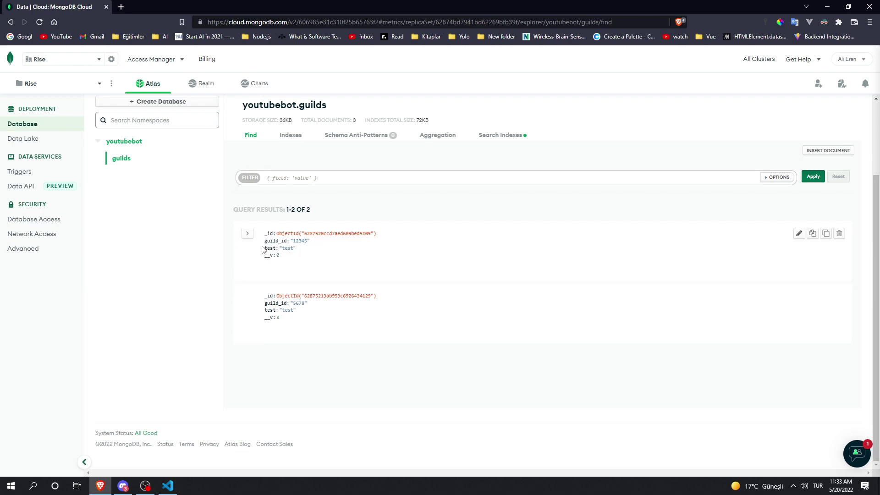
Step: Clone the first guild document, cancel the insert, and open Windows search
left_click(813, 233)
left_click(827, 234)
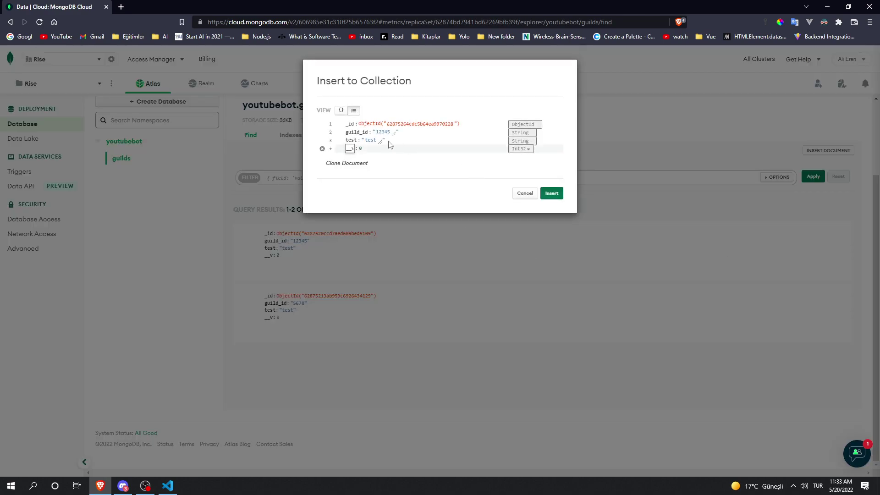
left_click(525, 193)
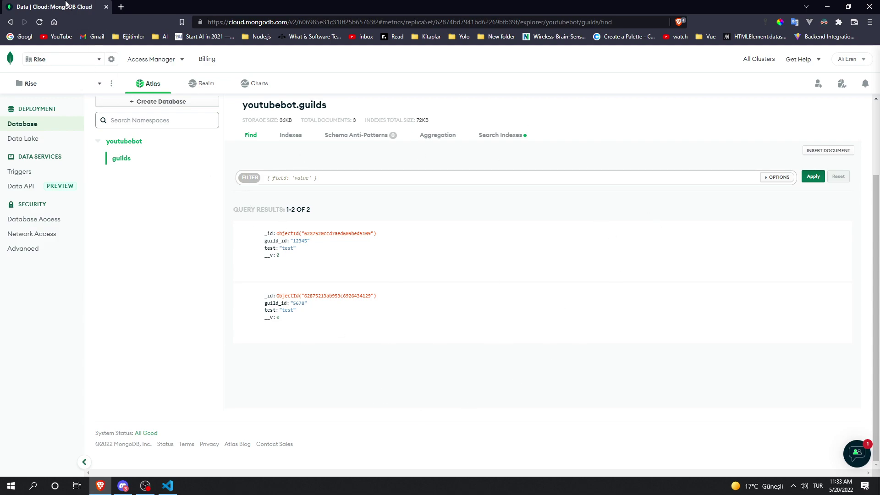
key("super")
Step: Search Windows for 'mongodb', then go back to app.js in Visual Studio Code
type("mongodb")
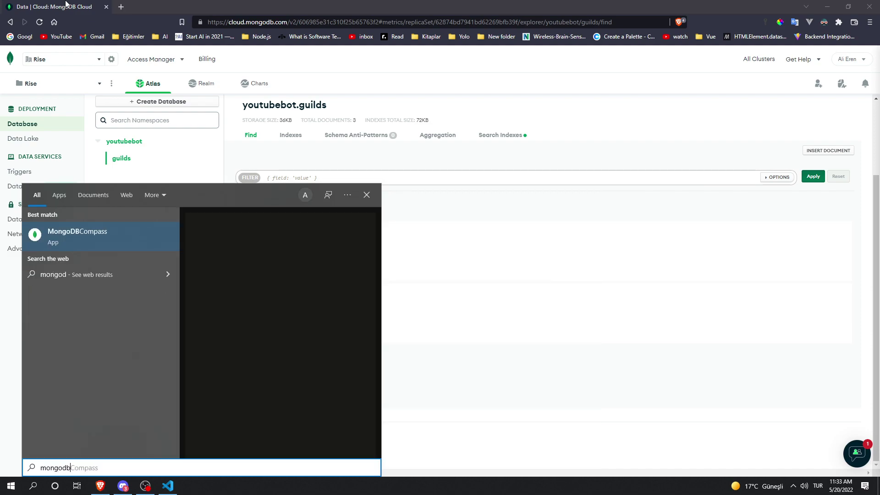
left_click(101, 233)
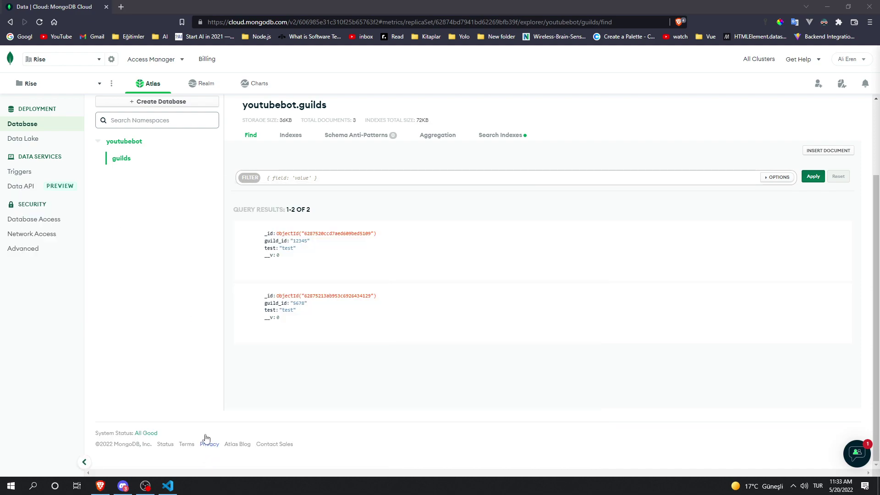
key("alt+Tab")
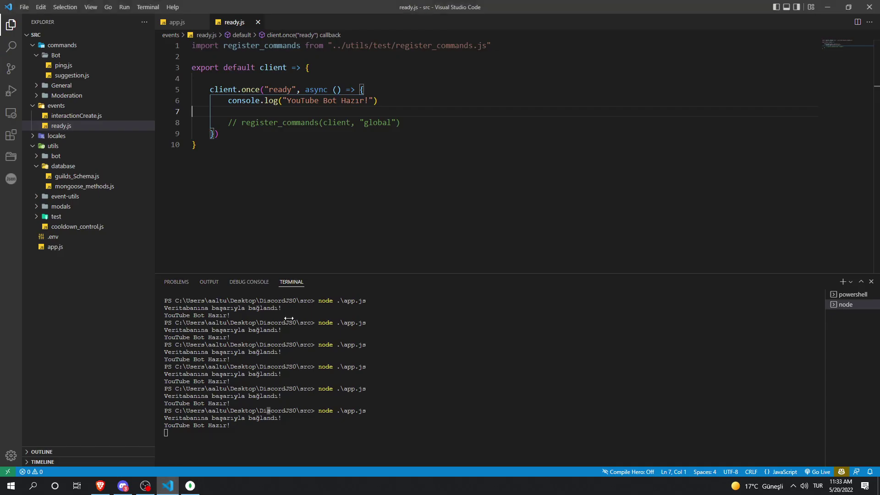
left_click(186, 23)
Step: Edit, undo and redo line 21's connection string, select the Atlas URL, and launch Compass
left_click(388, 128)
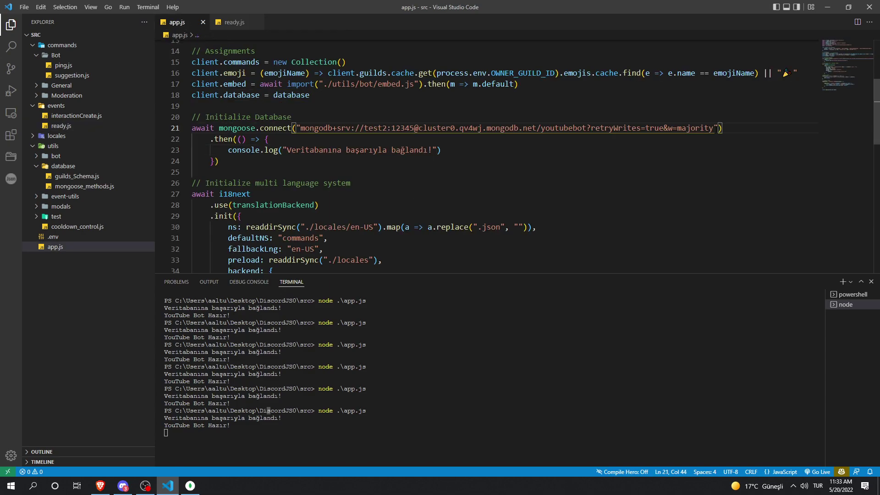
key("ctrl+Right")
key("ctrl+Right")
key("ctrl+Right")
key("ctrl+Right")
key("ctrl+Right")
key("ctrl+Right")
key("ctrl+BackSpace")
key("ctrl+z")
key("ctrl+z")
key("ctrl+z")
left_click_drag(591, 128, 300, 129)
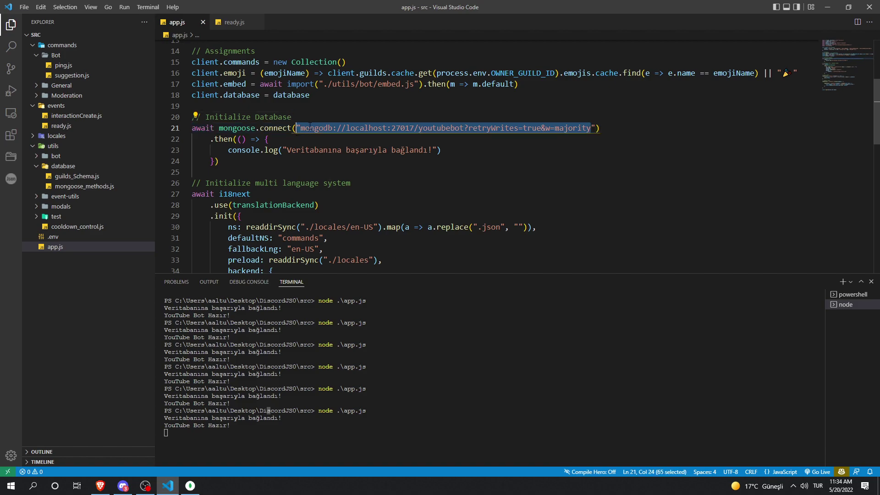
key("Up")
key("ctrl+y")
key("ctrl+y")
key("ctrl+y")
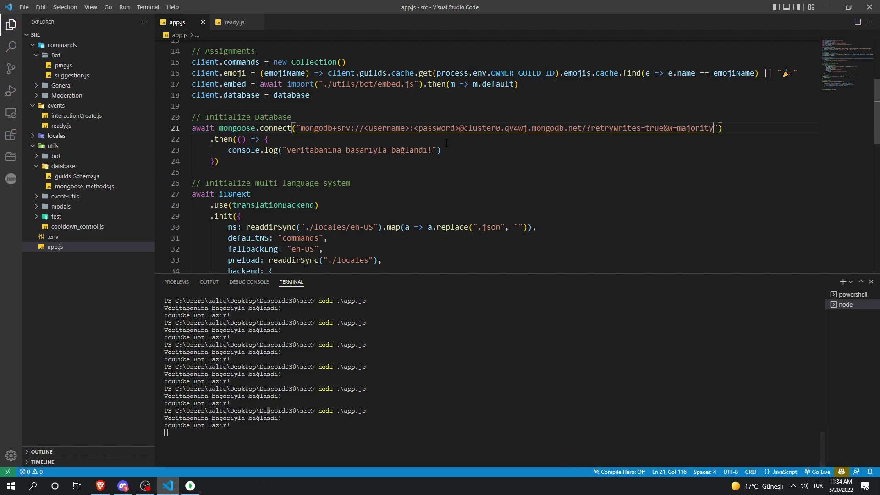
left_click(643, 110)
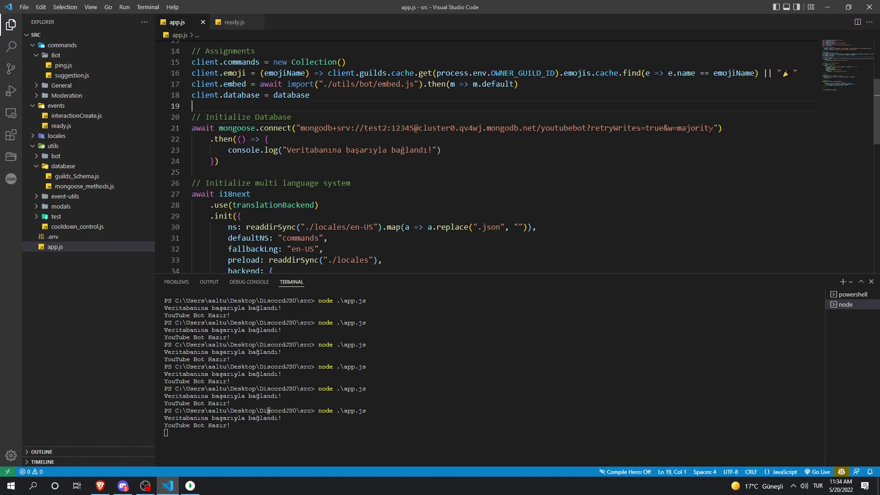
left_click_drag(715, 128, 296, 128)
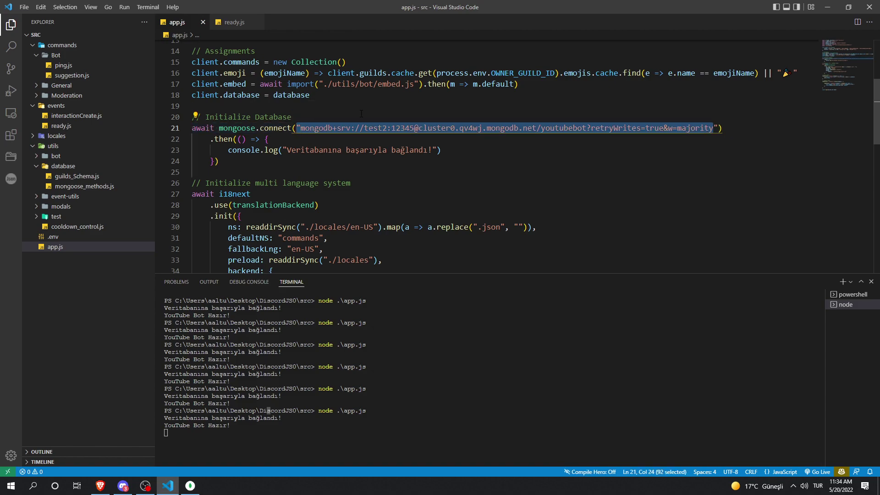
left_click(190, 486)
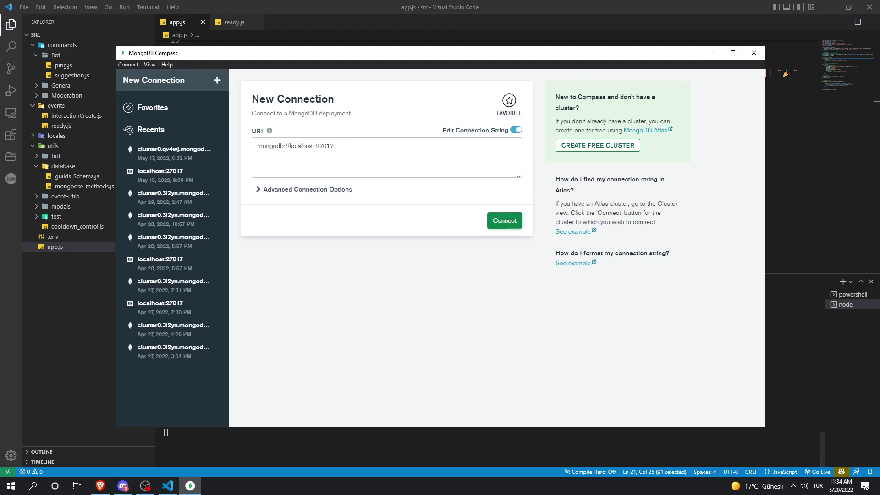
Step: Paste the Atlas connection string into New Connection and connect to the cluster
left_click(311, 174)
key("ctrl+a")
left_click(301, 149)
key("ctrl+a")
key("ctrl+v")
key("ctrl+a")
left_click(503, 222)
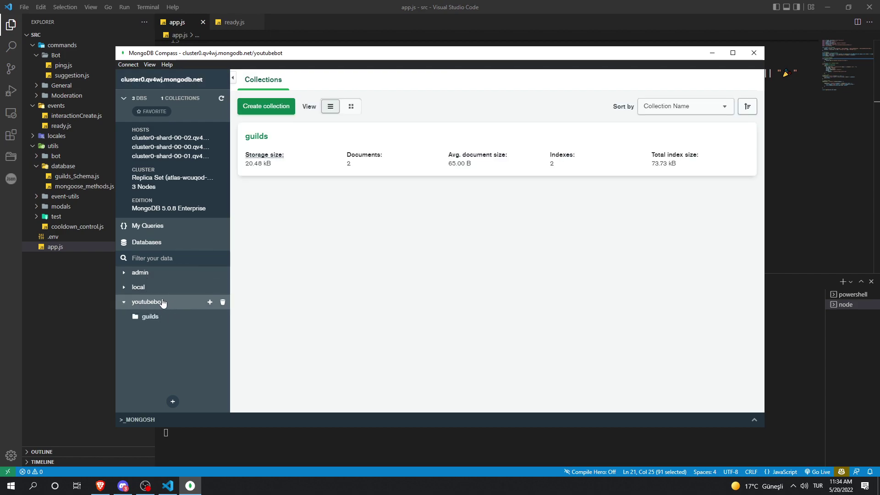
Step: Open youtubebot.guilds, try deleting and editing the first document without saving, then return to the browser
left_click(255, 136)
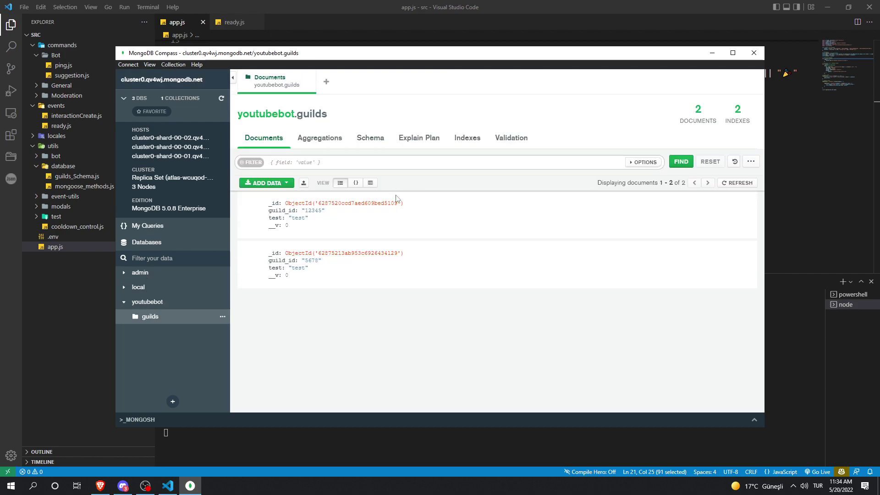
mouse_move(422, 232)
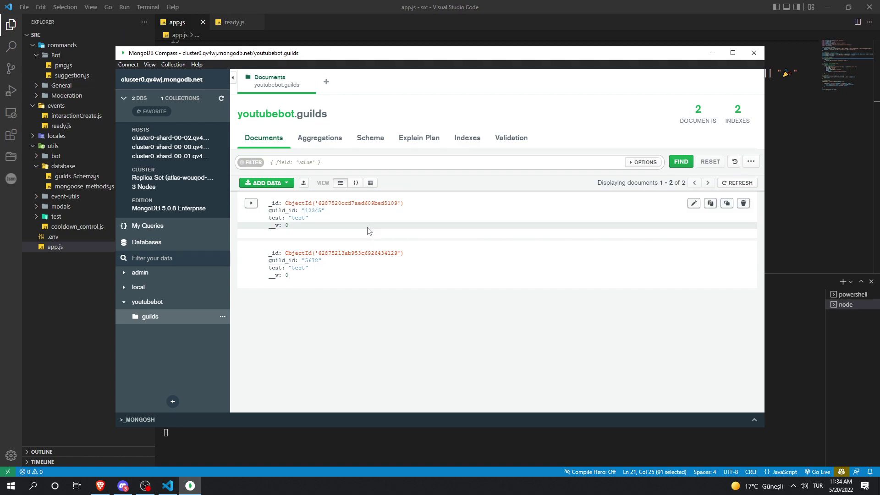
left_click(743, 205)
left_click(709, 244)
left_click(693, 203)
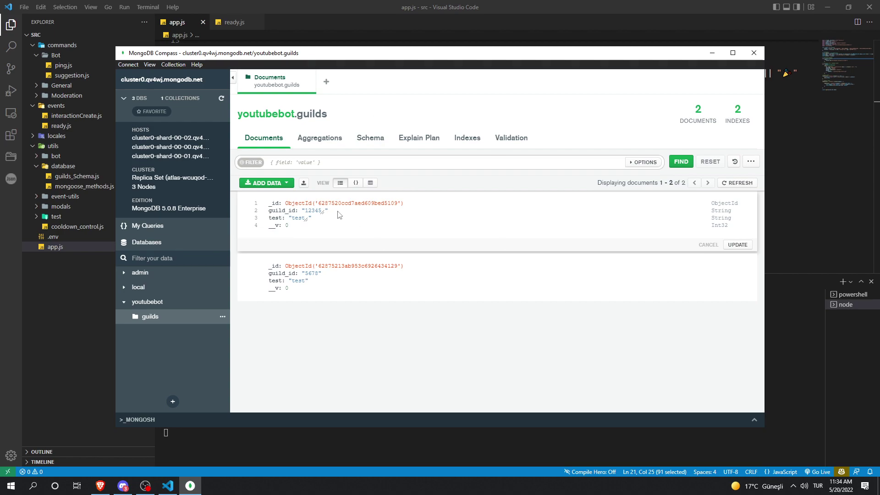
left_click(732, 246)
left_click(708, 245)
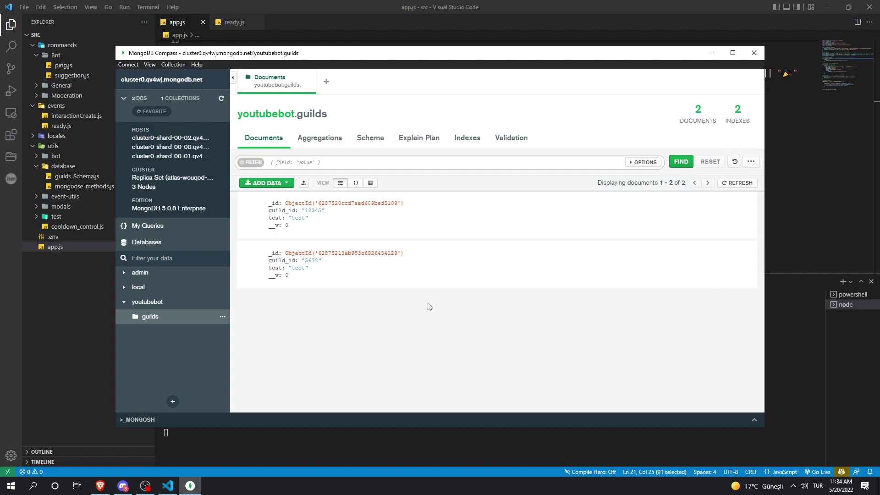
left_click(110, 487)
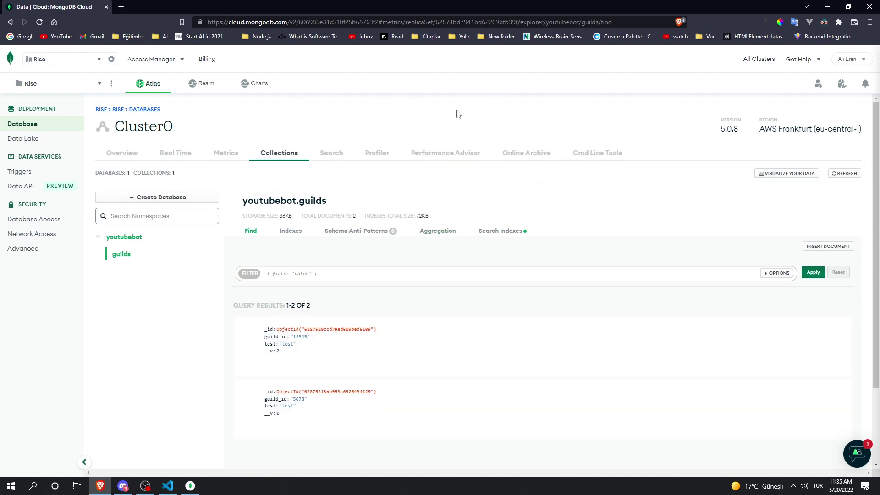
Step: Check the cluster's Performance Advisor (requires M10 or higher), then return to app.js in VS Code
left_click(460, 154)
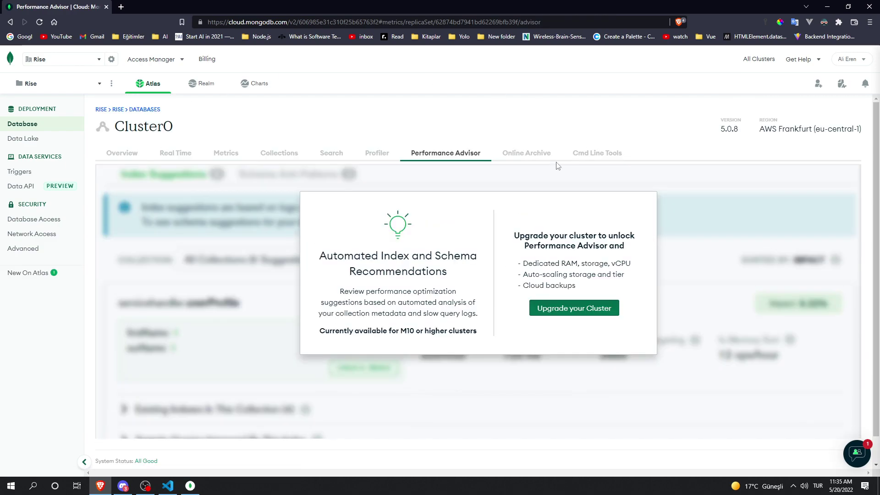
left_click(123, 485)
left_click(190, 486)
left_click(168, 486)
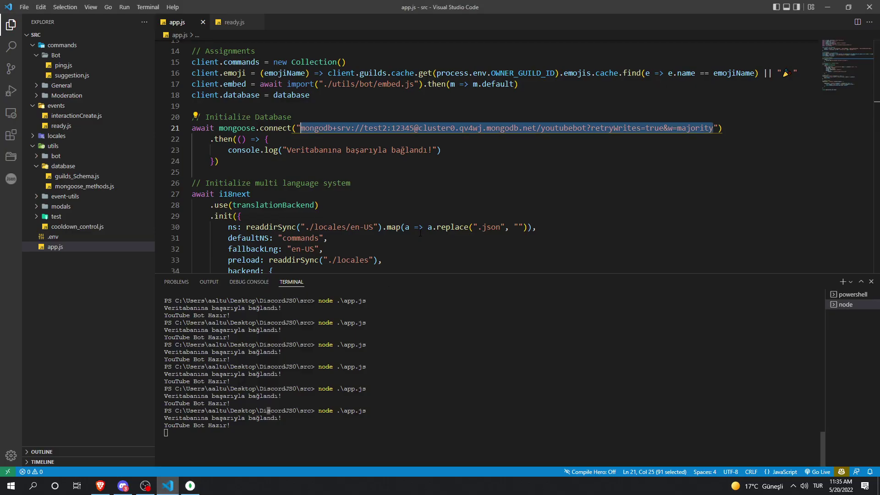
Step: Deselect the connection string and bring Compass forward showing guild_ids 12345 and 5678
left_click(403, 179)
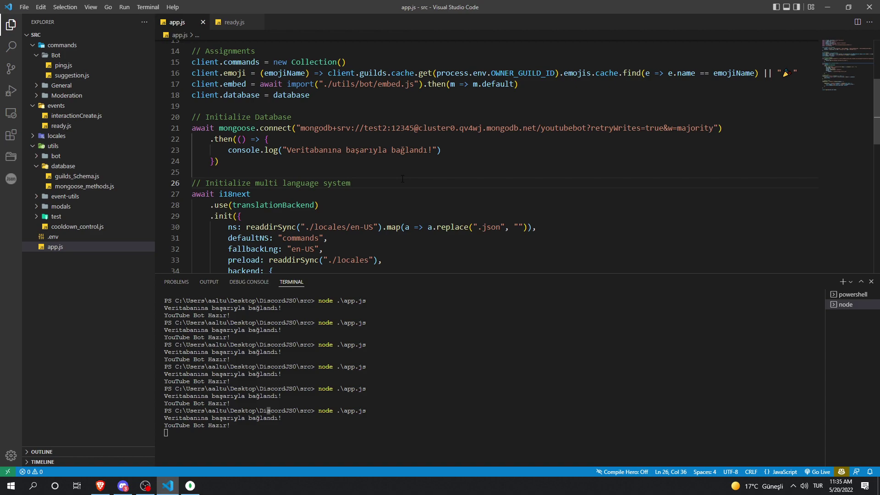
left_click(190, 486)
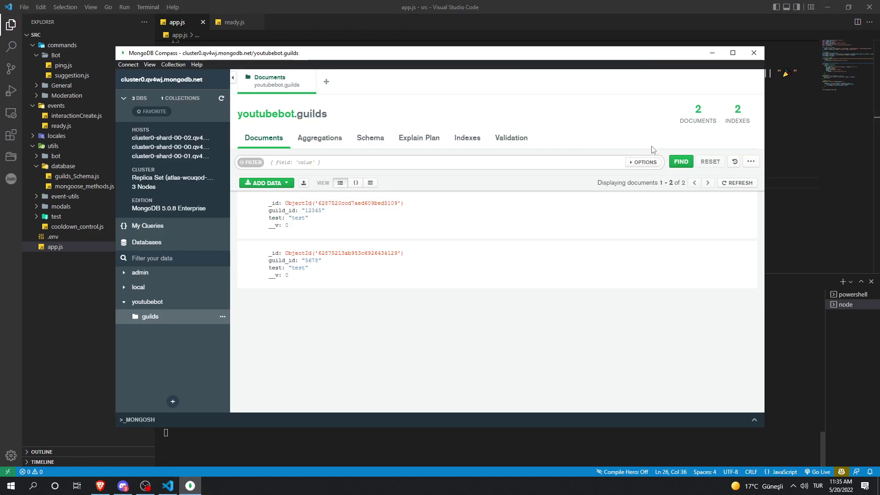